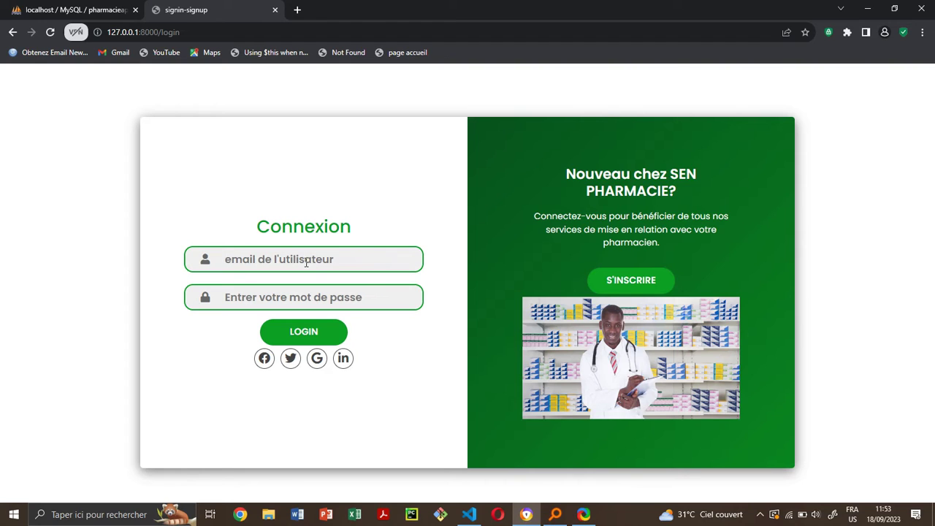
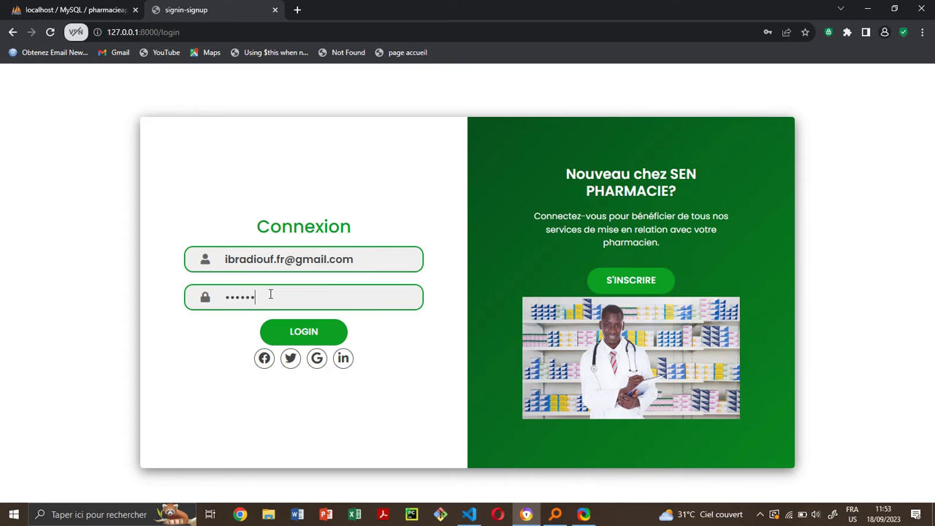
- Log in with the account's e-mail and password, fixing a typo in the e-mail
click(312, 331)
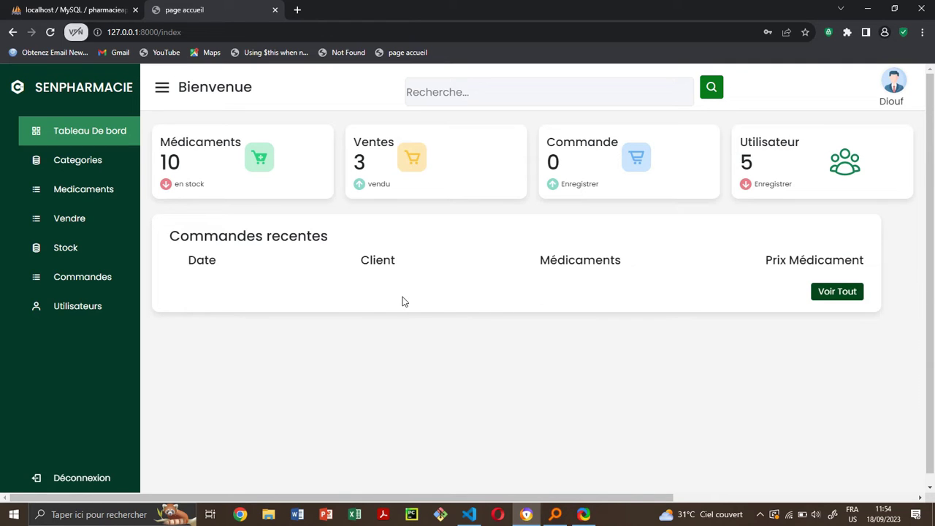
- Look at the Categories page, then go to the Médicaments add-medicine page
click(80, 166)
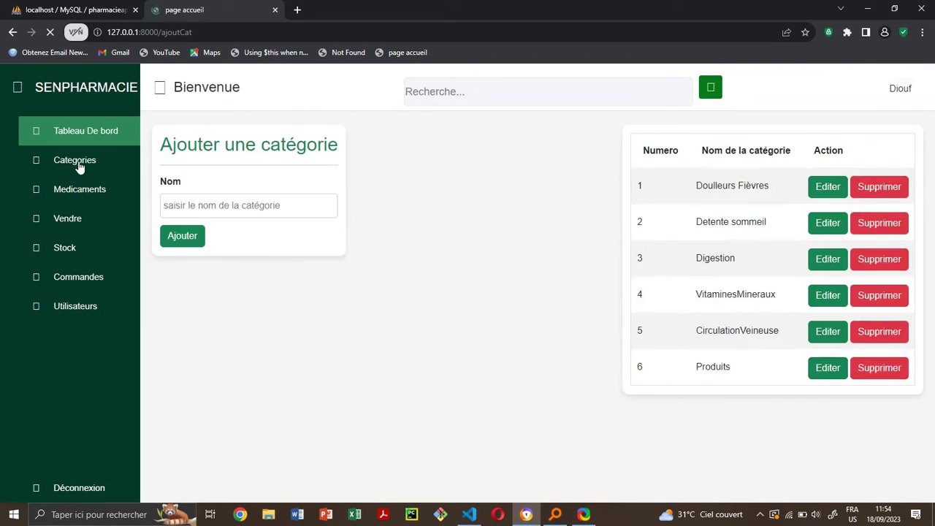
click(247, 200)
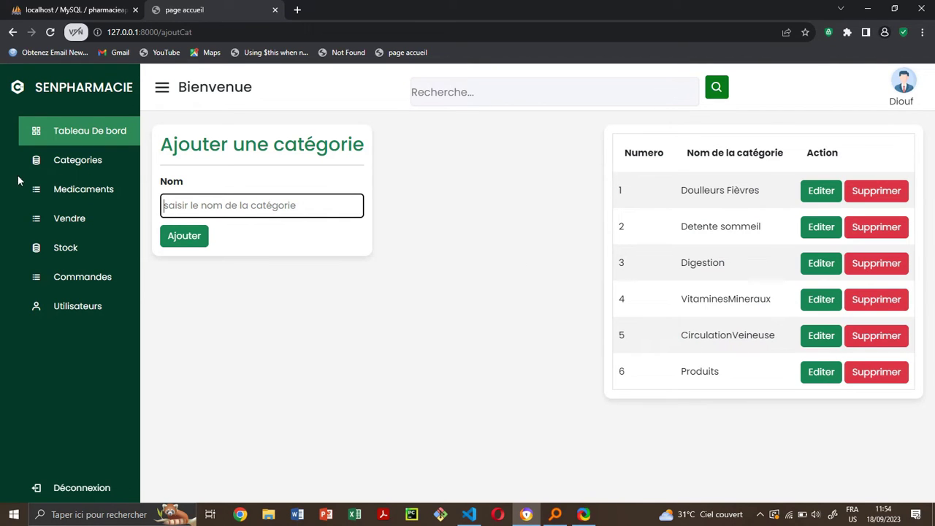
click(70, 197)
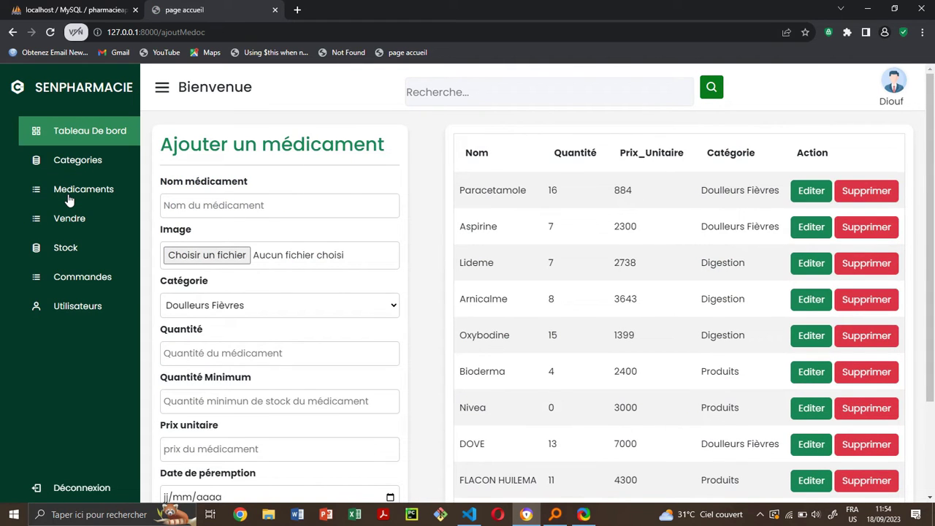
- Browse the Ajouter un médicament name and description fields, then open the Vendre sales list
click(228, 209)
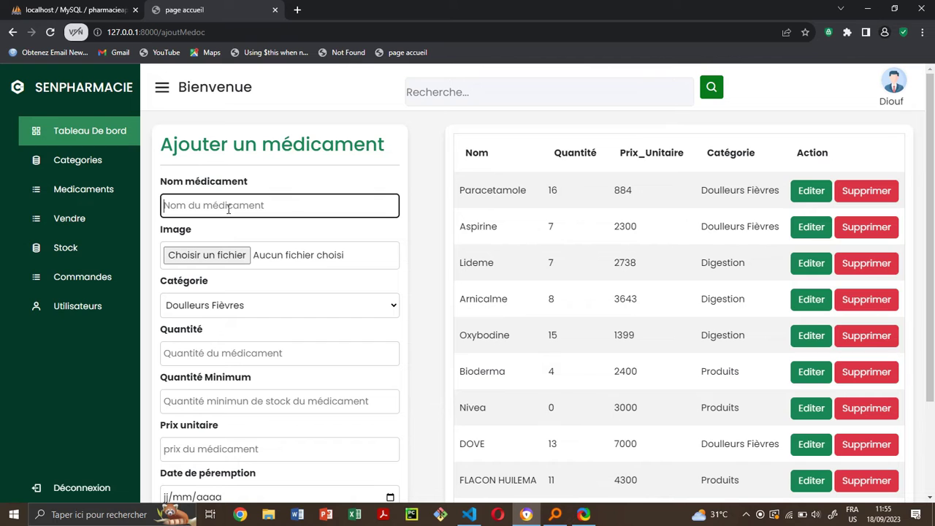
scroll(233, 212, down, 1)
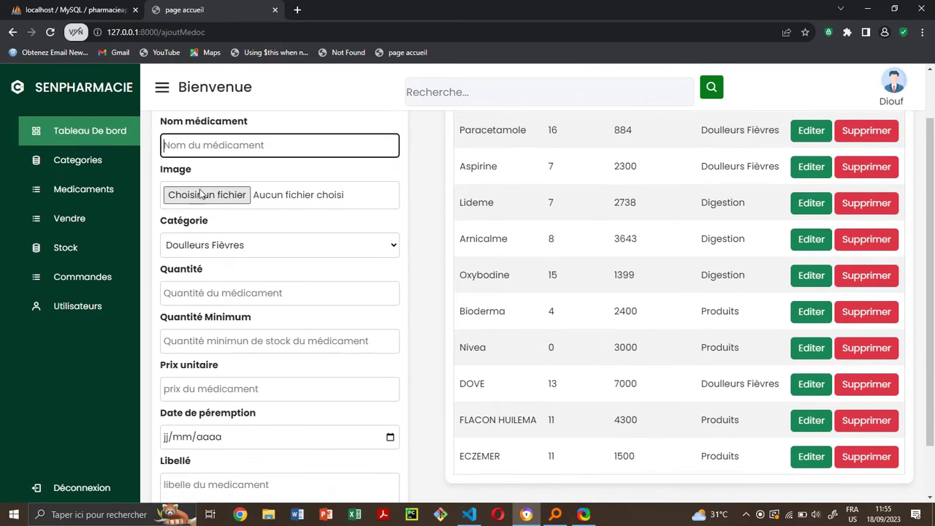
scroll(239, 245, down, 1)
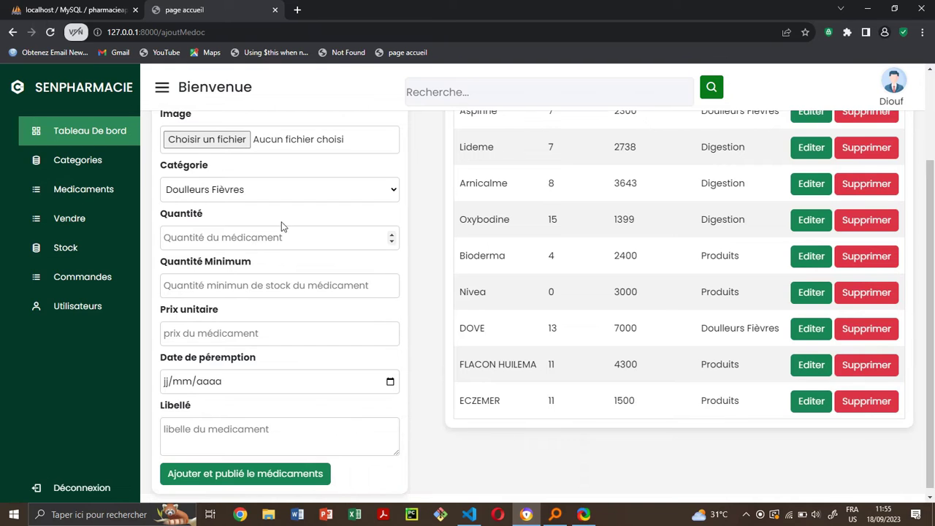
scroll(279, 348, down, 1)
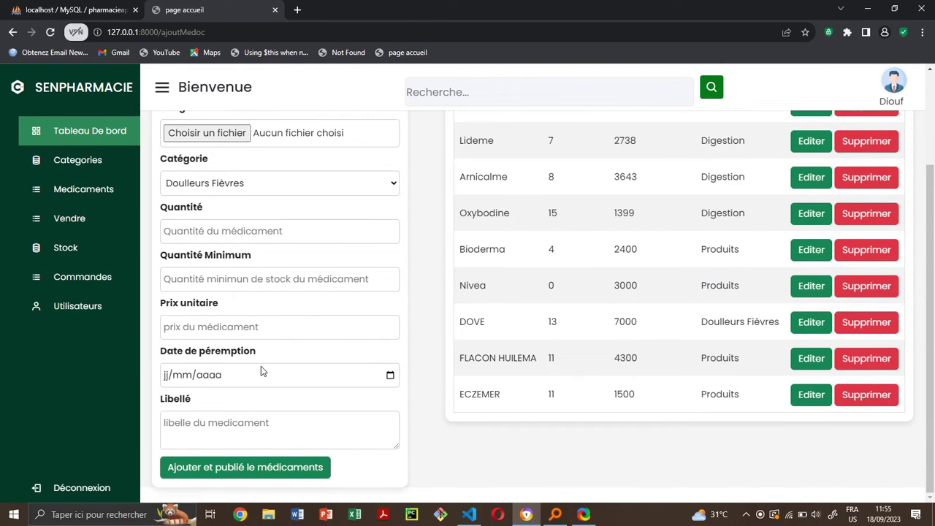
click(293, 424)
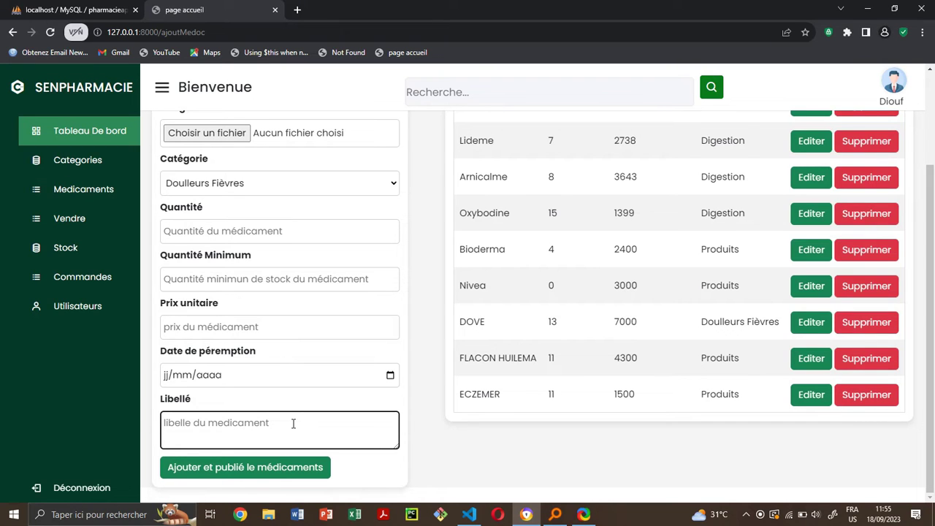
scroll(566, 355, up, 2)
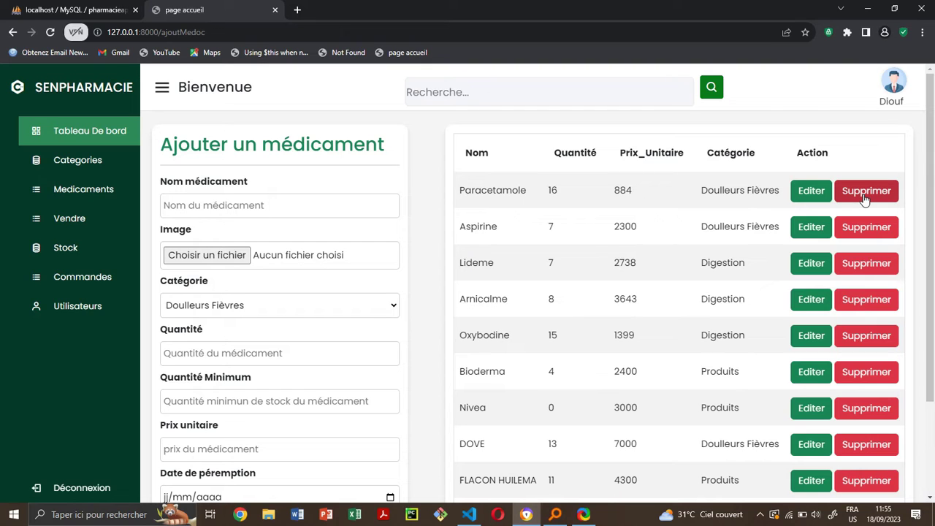
click(75, 224)
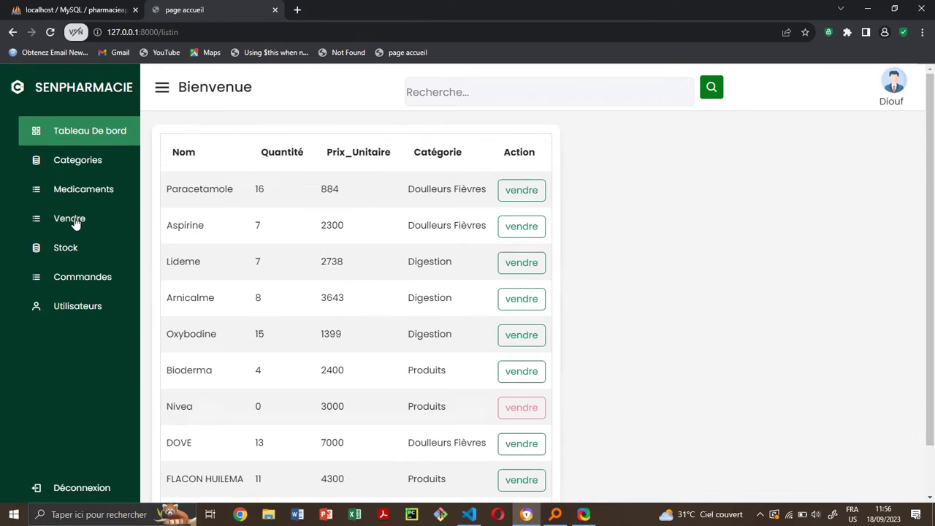
- Check the sales list and highlight Nivea's stock quantity of 0
scroll(399, 302, down, 1)
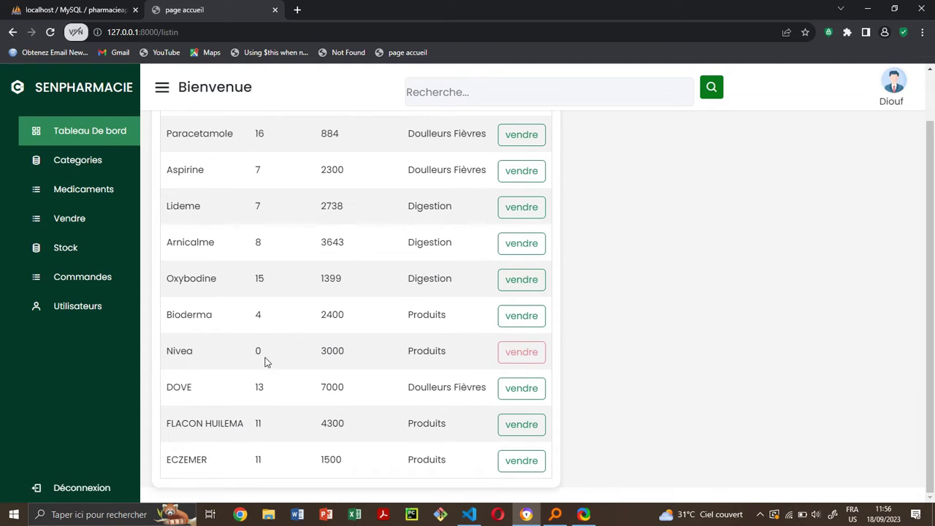
drag(267, 357, 256, 359)
click(520, 351)
scroll(509, 296, up, 1)
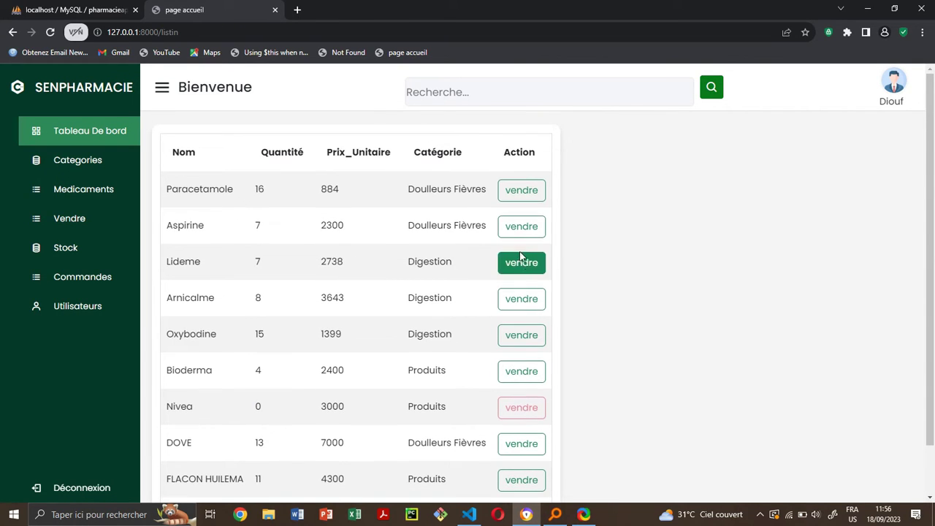
- Sell Aspirine: quantity 40 is refused, then sell 7 to bring its stock to 0
click(522, 226)
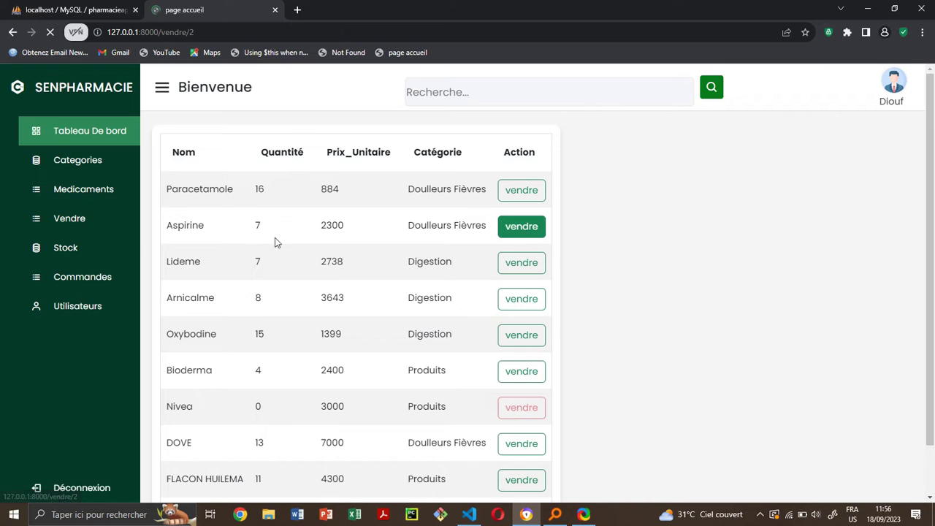
click(258, 205)
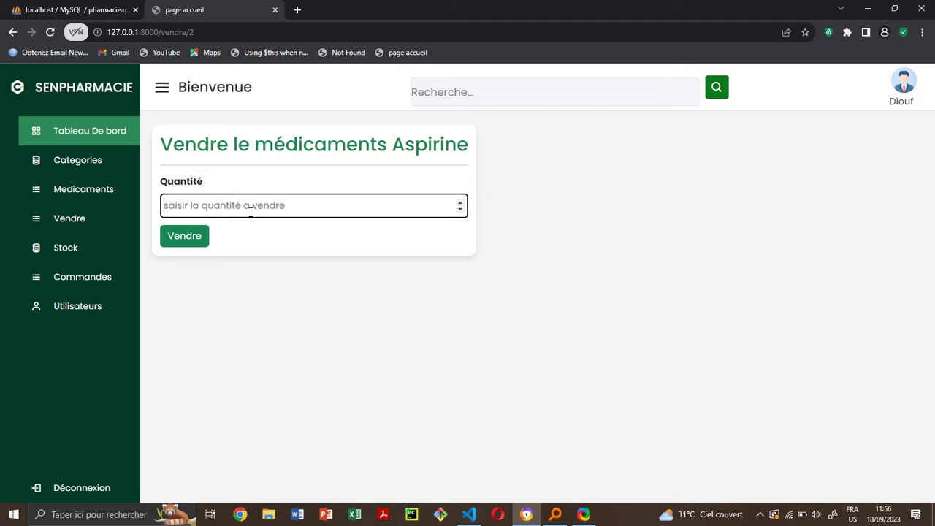
text(40)
click(194, 239)
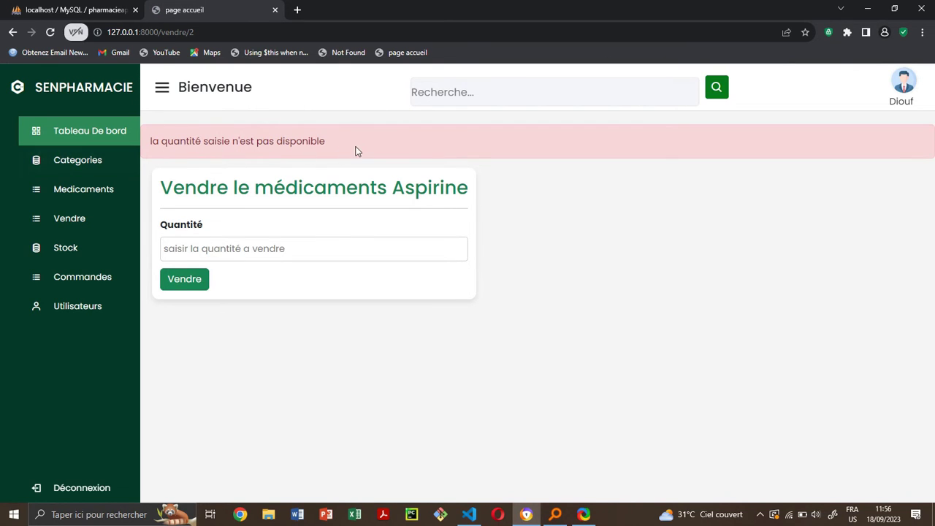
click(245, 242)
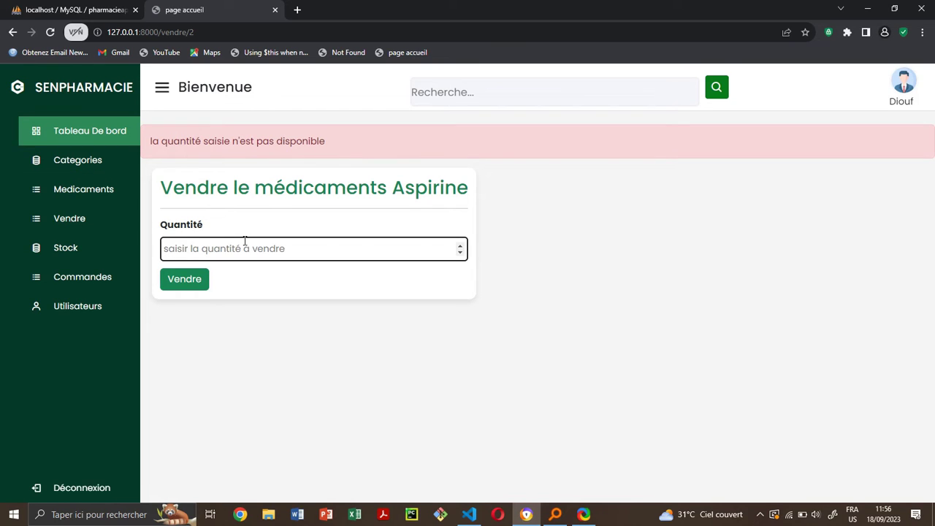
text(7)
click(185, 281)
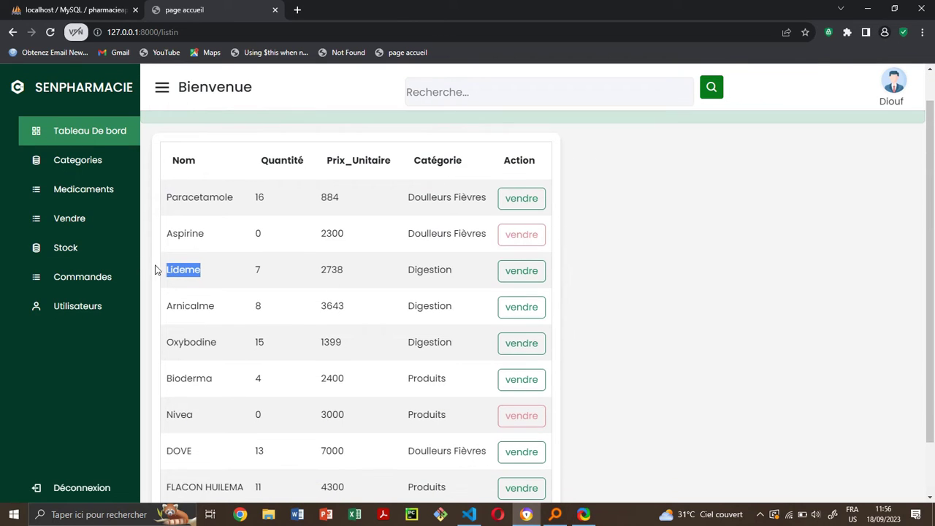
- Review the Stock table, then open Commandes, which shows no orders yet
click(95, 258)
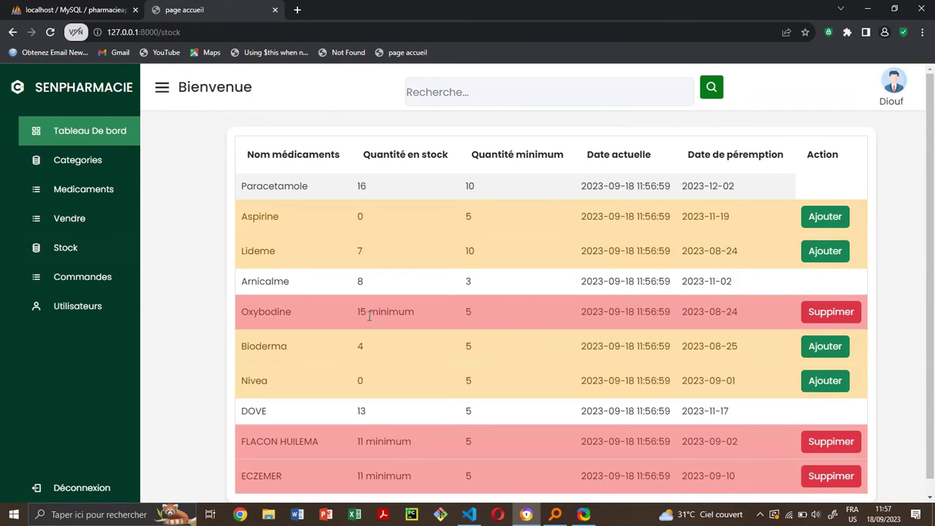
scroll(369, 316, down, 1)
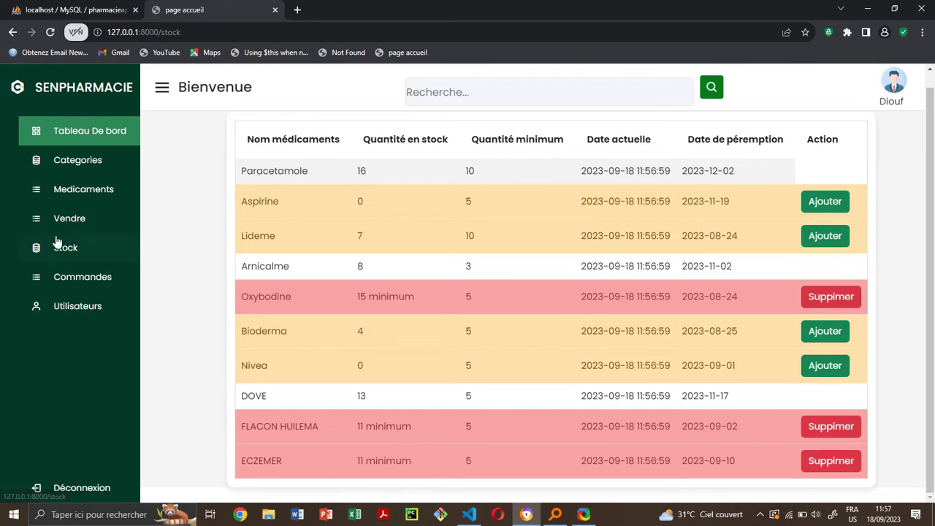
click(89, 278)
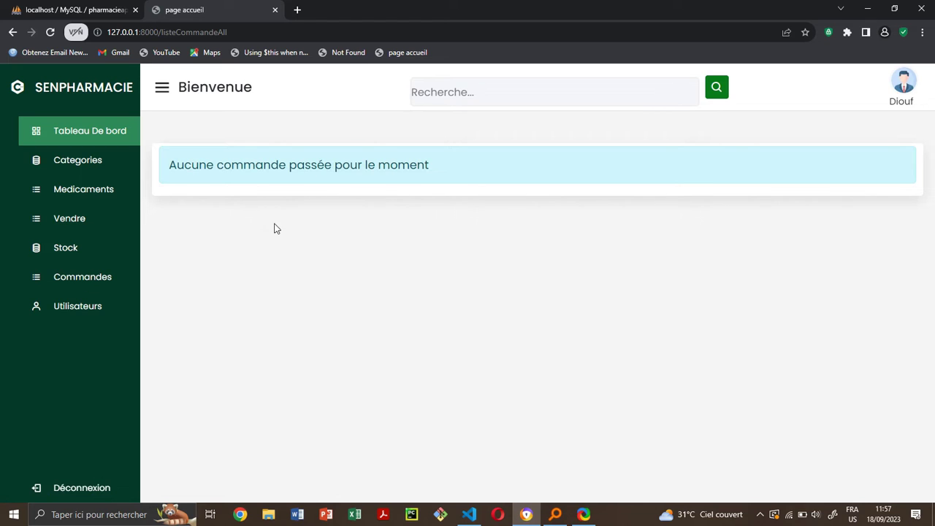
- Browse the Utilisateurs list, try Modifier on the first user, then log out
click(93, 310)
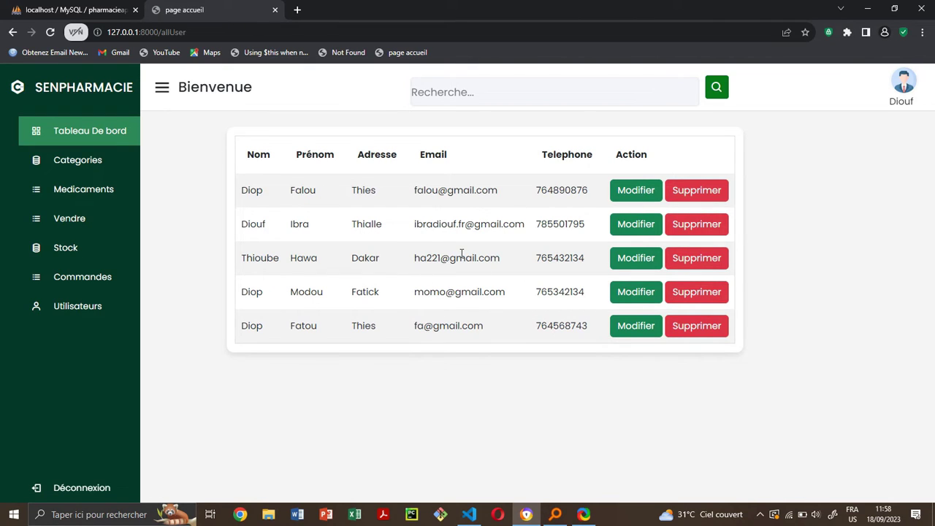
click(638, 191)
click(87, 488)
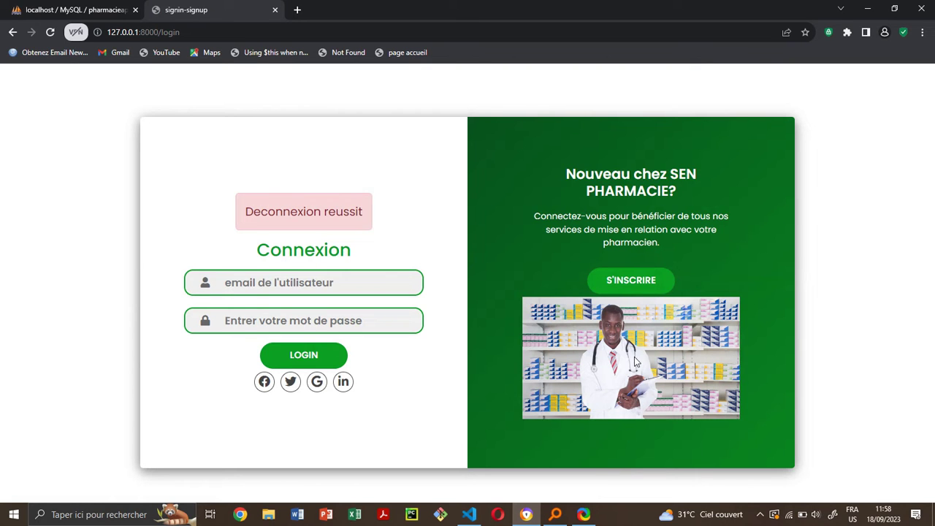
- Register a client account with last name, first name, e-mail, phone, address and password
click(650, 285)
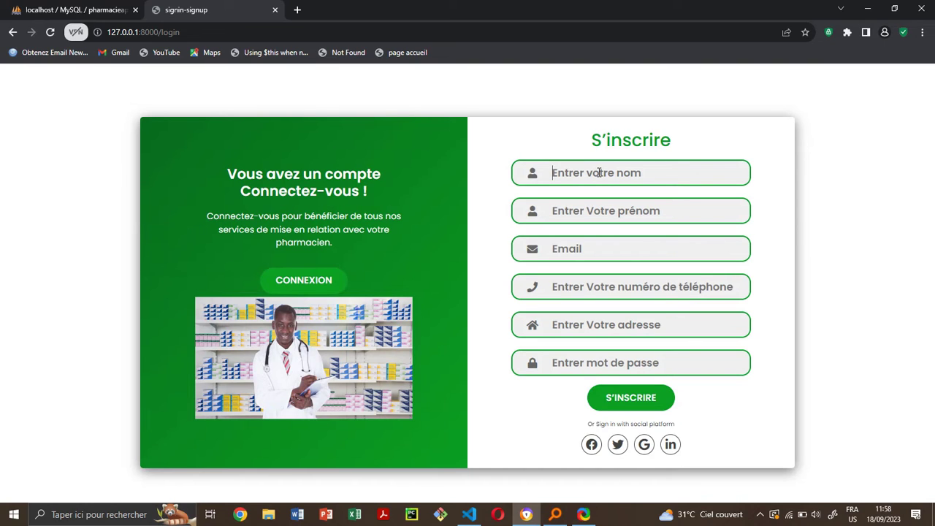
click(589, 211)
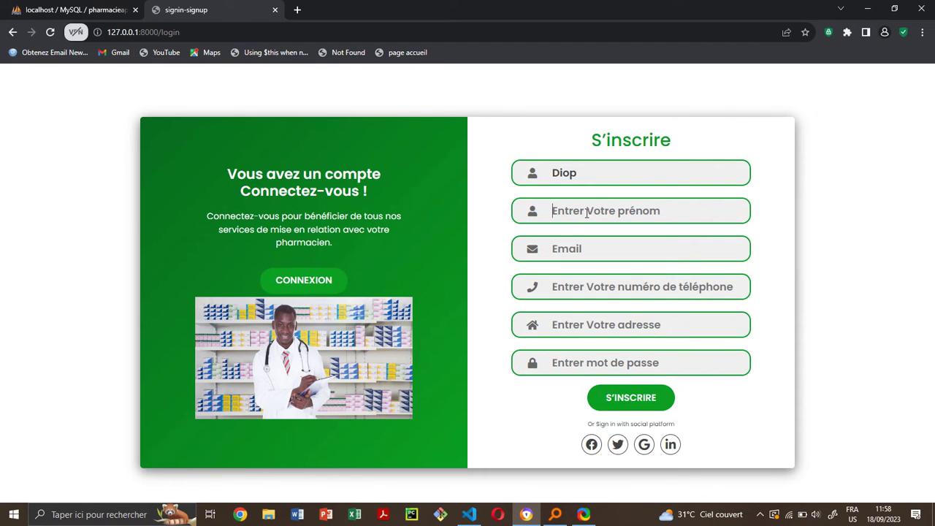
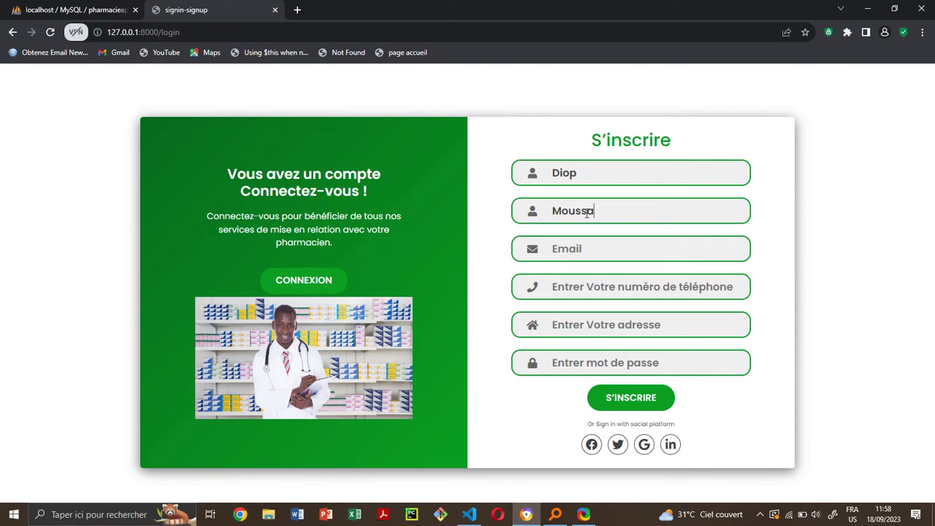
click(564, 249)
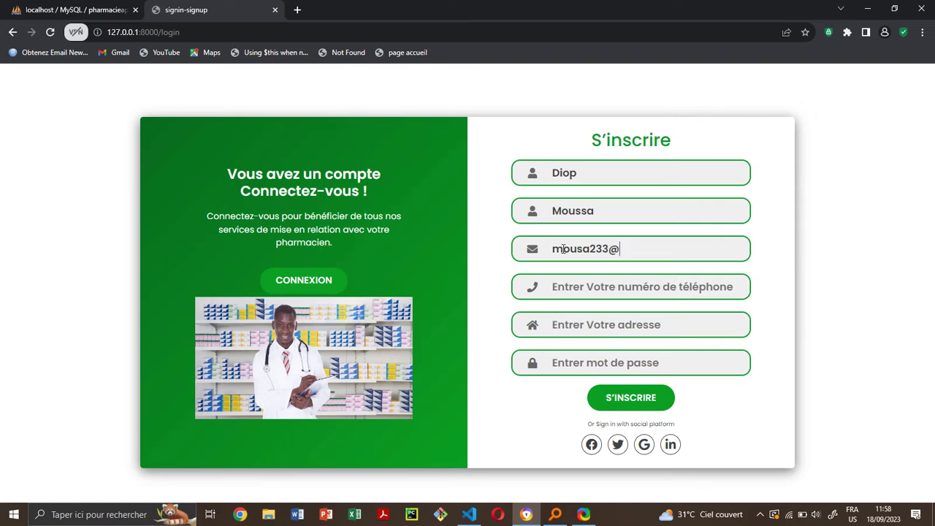
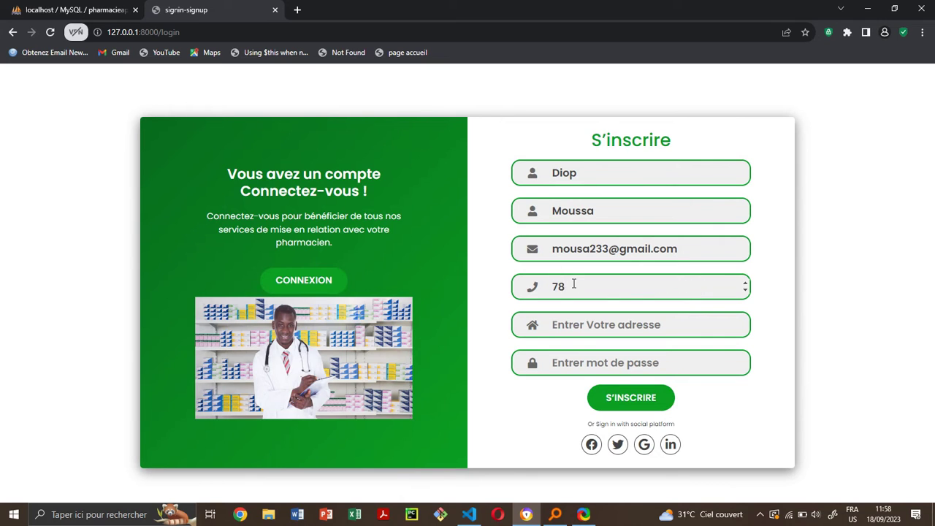
click(598, 322)
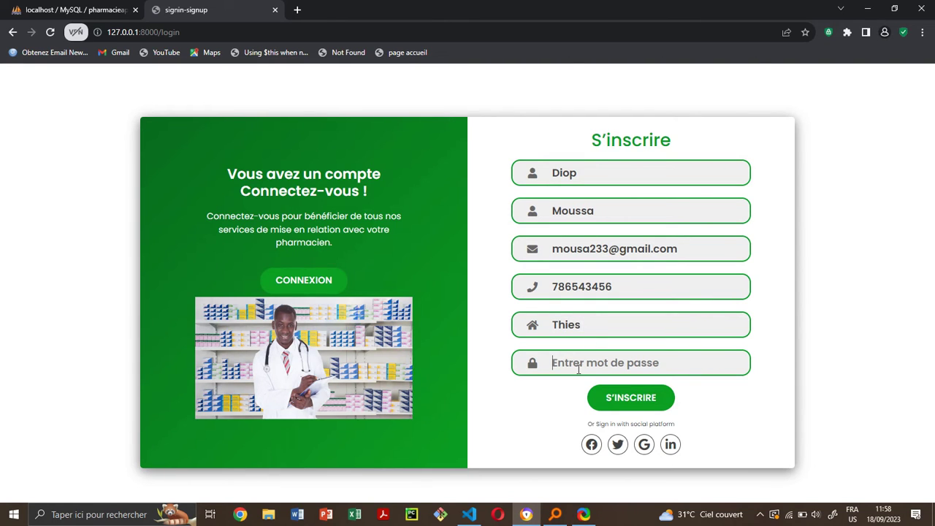
click(639, 398)
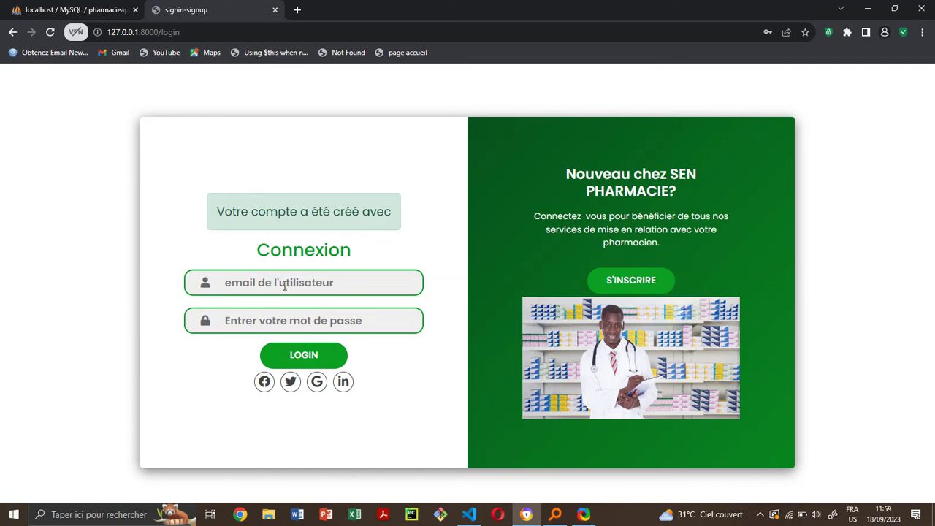
- Try logging in with the new client's e-mail and password, then return to sign-up
text(MOUSSA233)
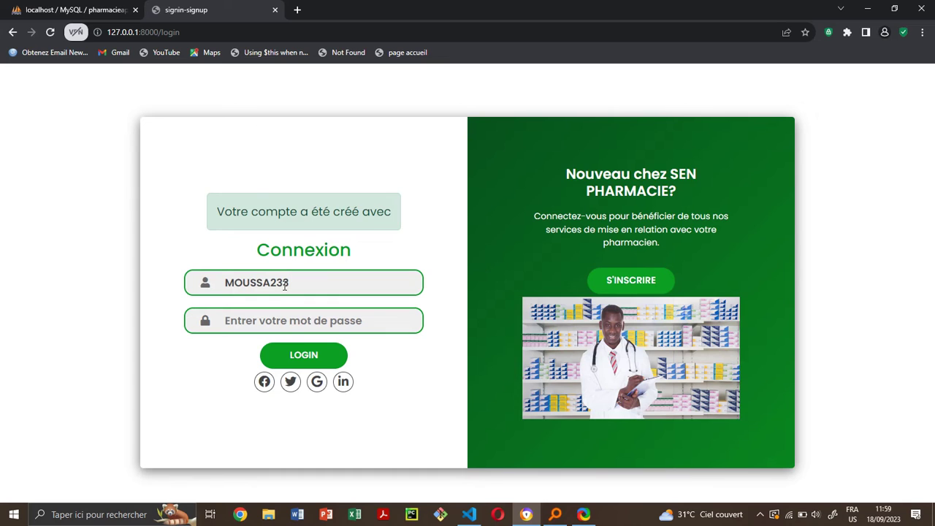
key(BackSpace)
key(BackSpace)
key(BackSpace)
key(BackSpace)
key(BackSpace)
key(BackSpace)
key(BackSpace)
key(BackSpace)
key(BackSpace)
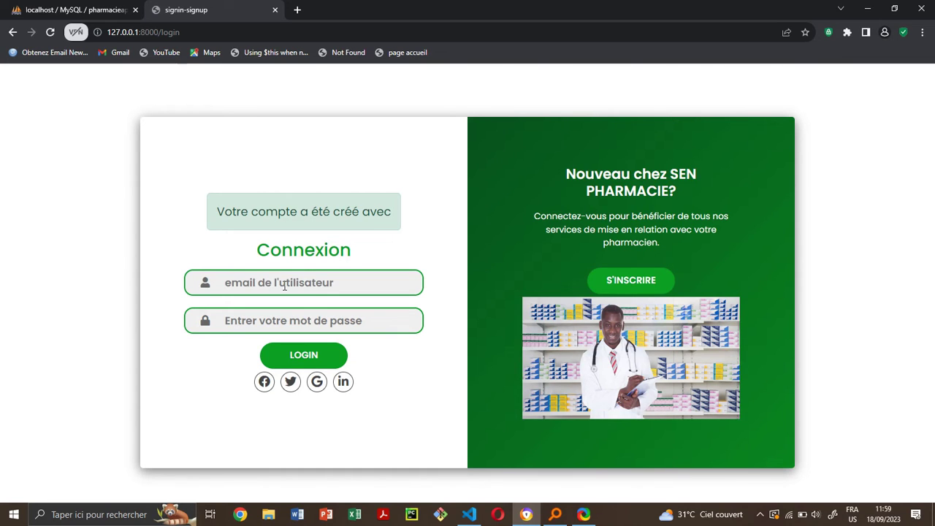
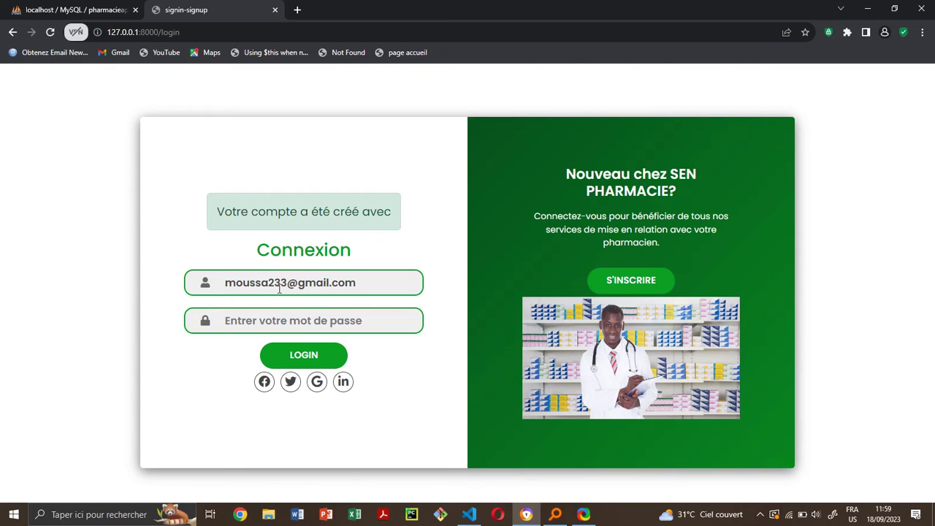
text(••••••)
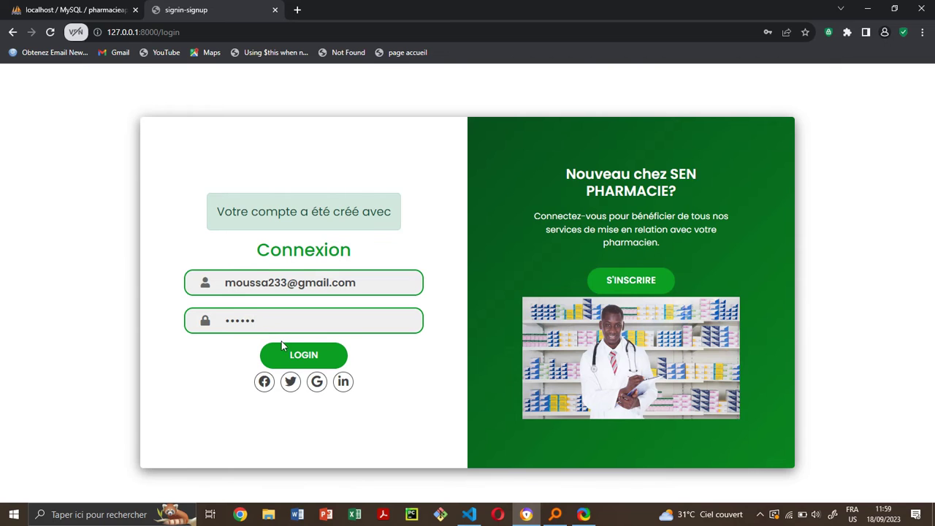
click(302, 354)
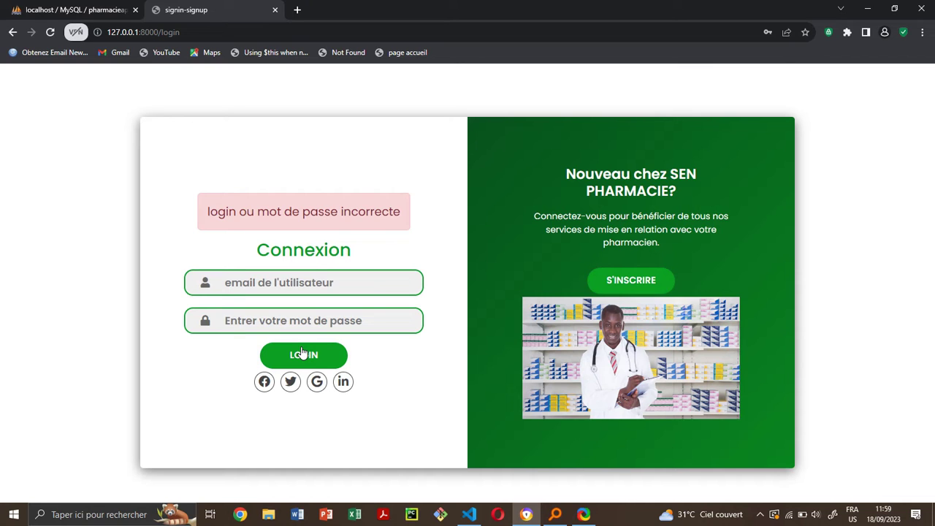
click(628, 291)
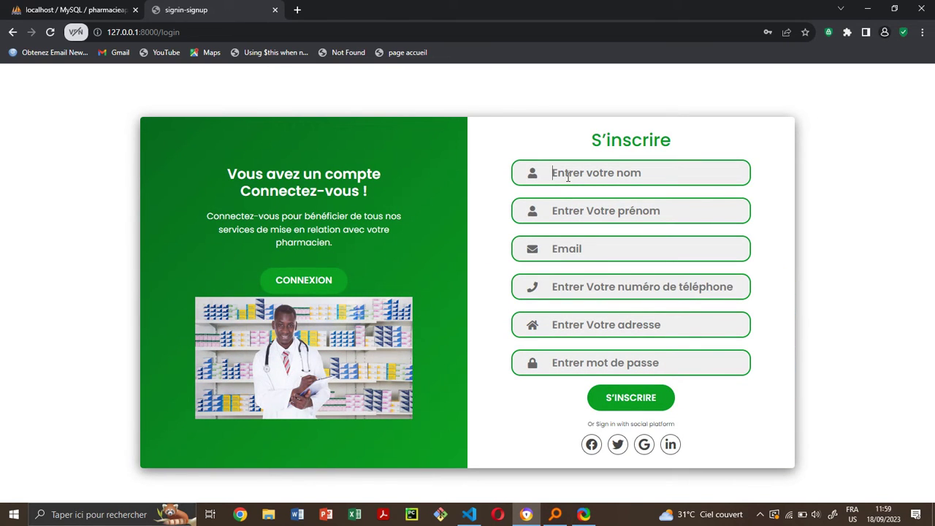
- Enter the second client's last and first name, correcting a mistyped first name
click(568, 176)
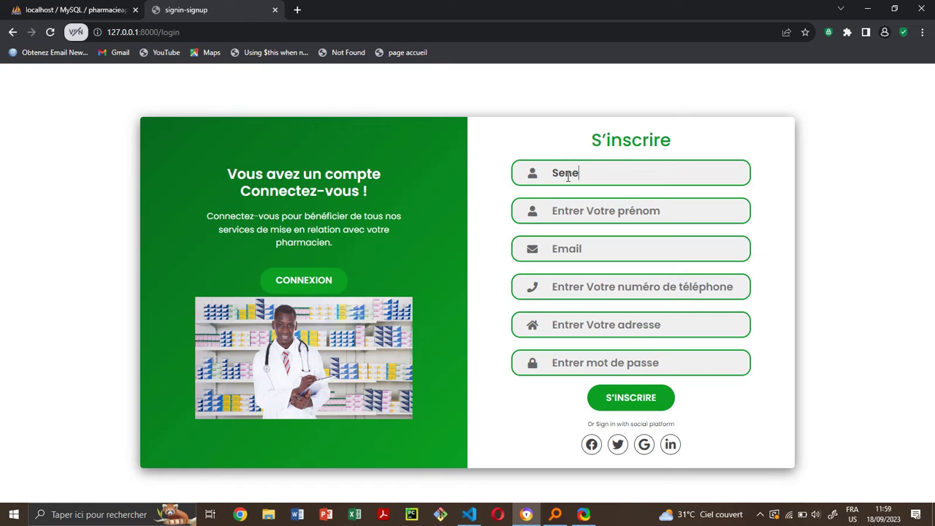
click(576, 210)
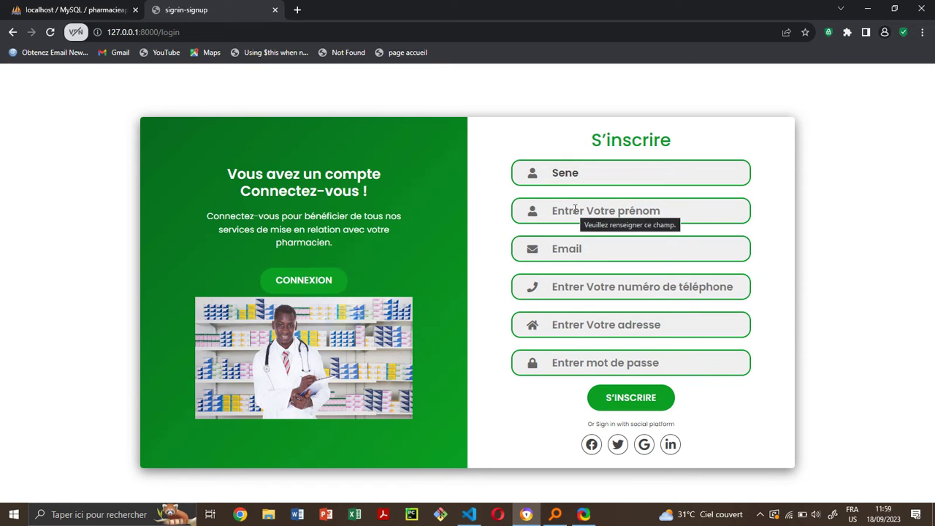
text(passer)
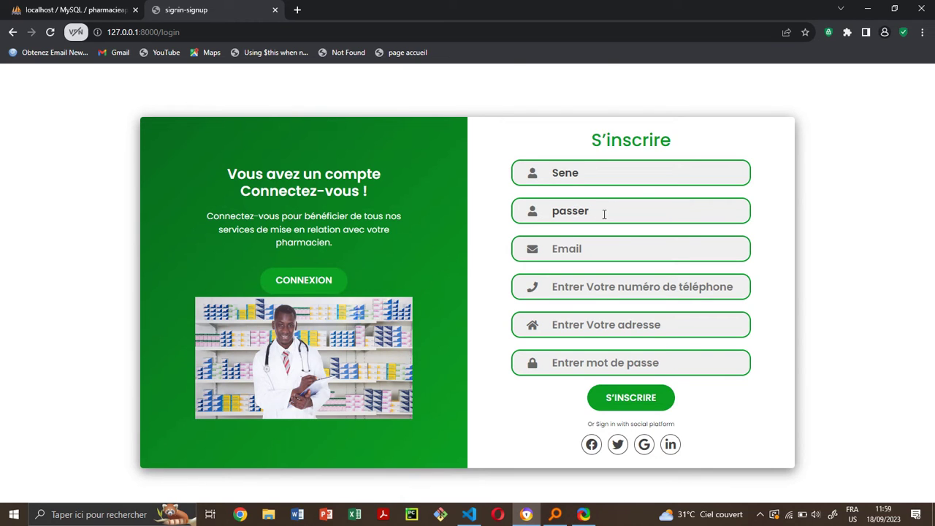
key(BackSpace)
key(BackSpace)
key(BackSpace)
key(BackSpace)
key(BackSpace)
key(BackSpace)
- Fill in the client's e-mail, phone, address and password, and submit the sign-up
click(583, 252)
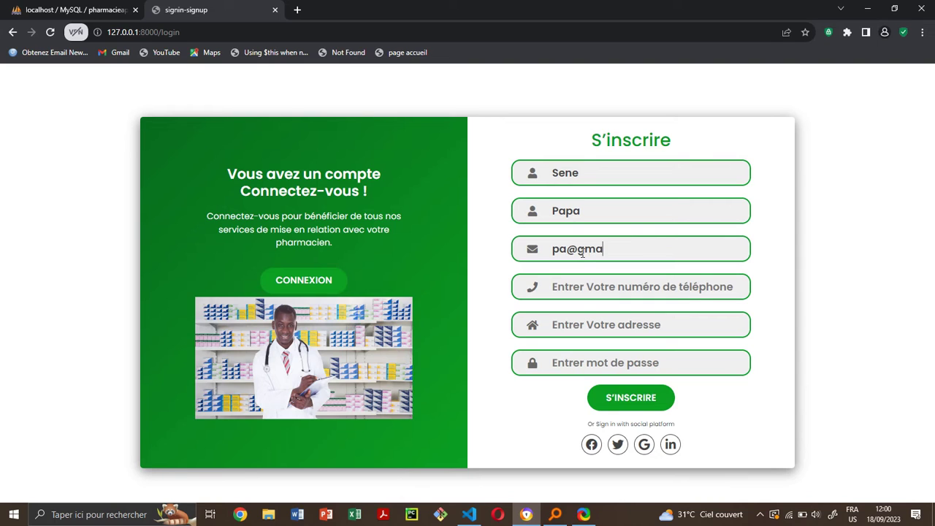
click(600, 291)
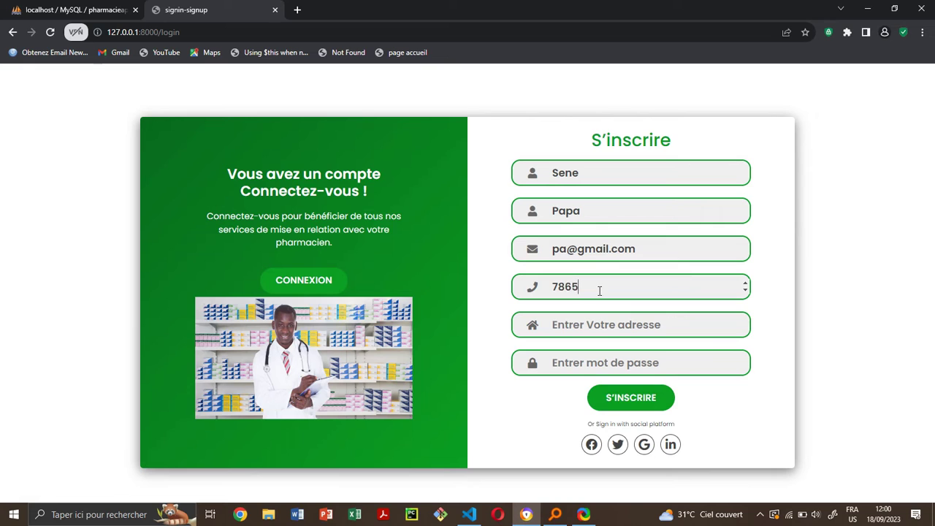
click(585, 370)
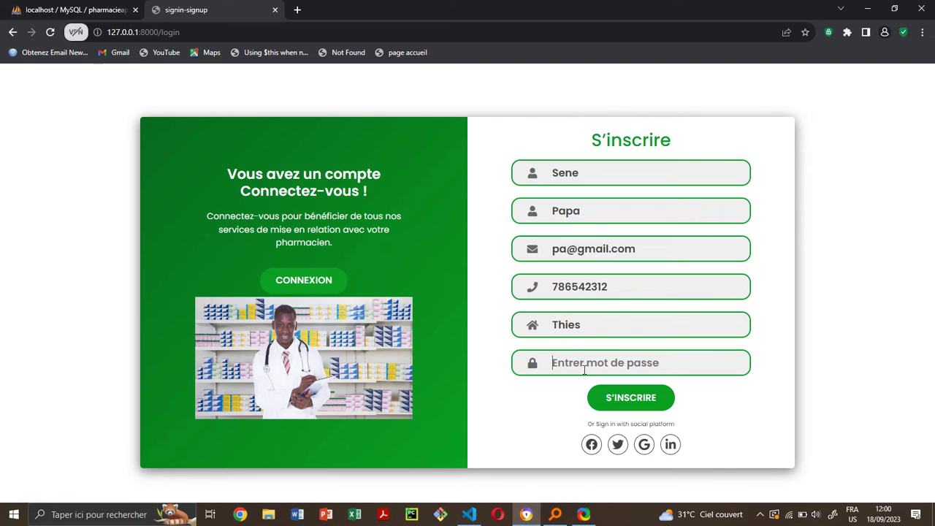
text(passer)
click(621, 405)
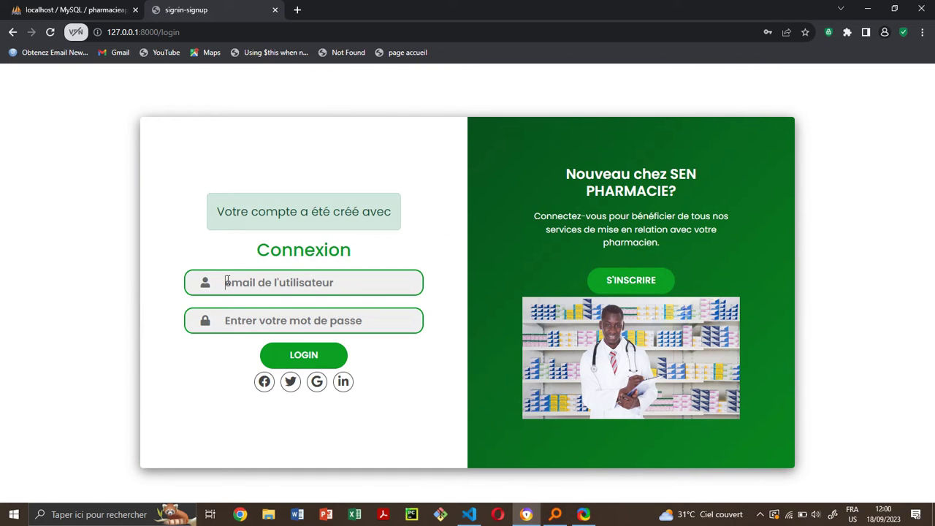
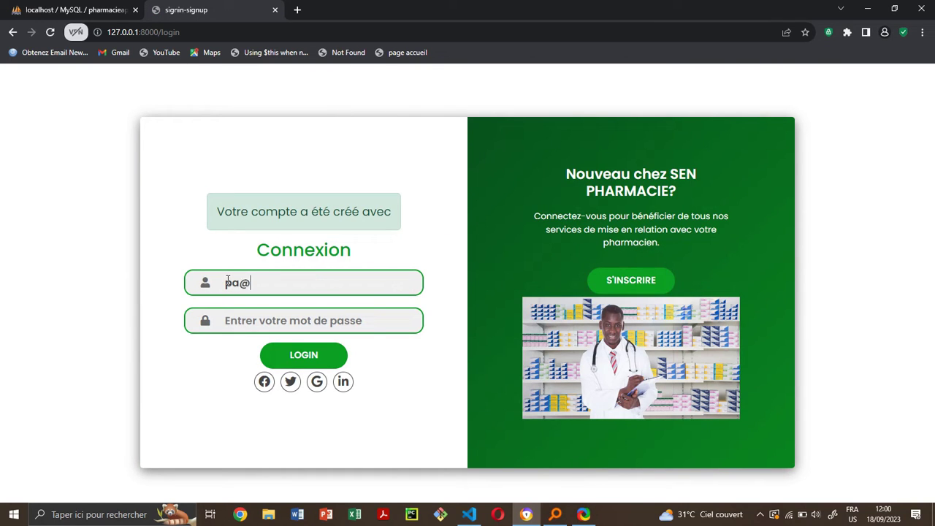
- Enter the new client's e-mail and six-character password and log in
click(258, 320)
text(p)
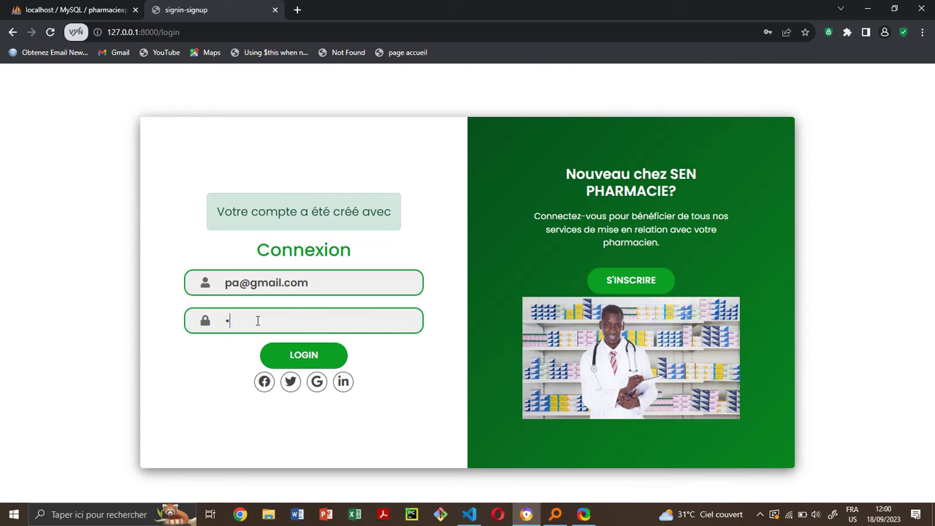
click(324, 367)
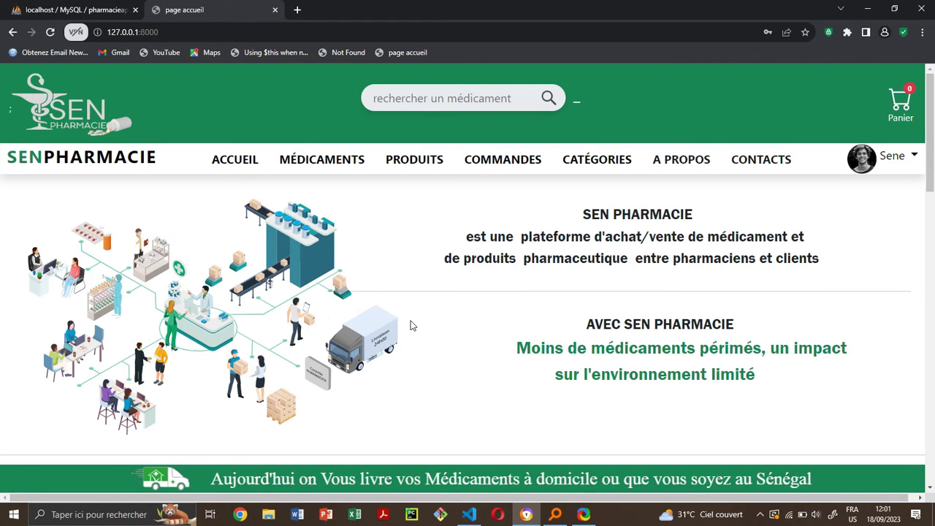
- Scroll through the home page product cards, then open the MÉDICAMENTS catalogue
drag(411, 321, 338, 271)
click(487, 330)
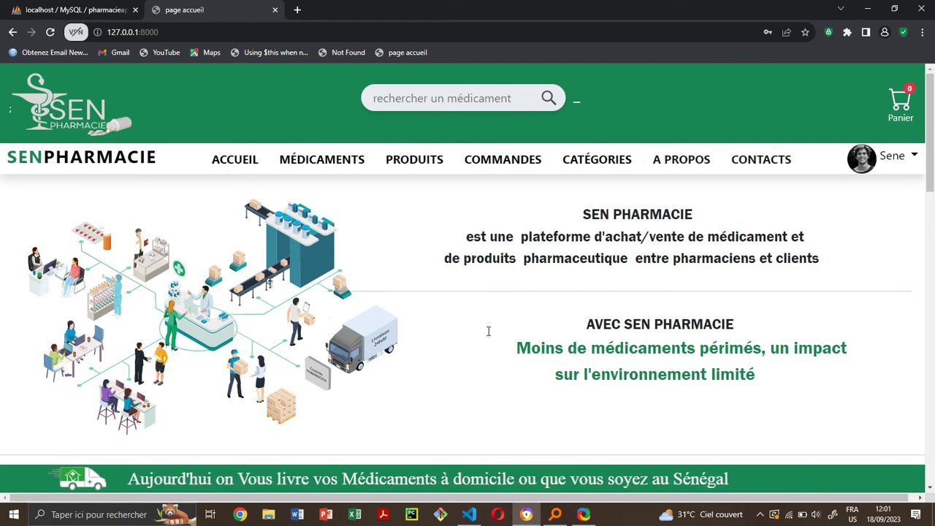
scroll(488, 331, down, 3)
scroll(488, 331, down, 2)
scroll(482, 307, up, 3)
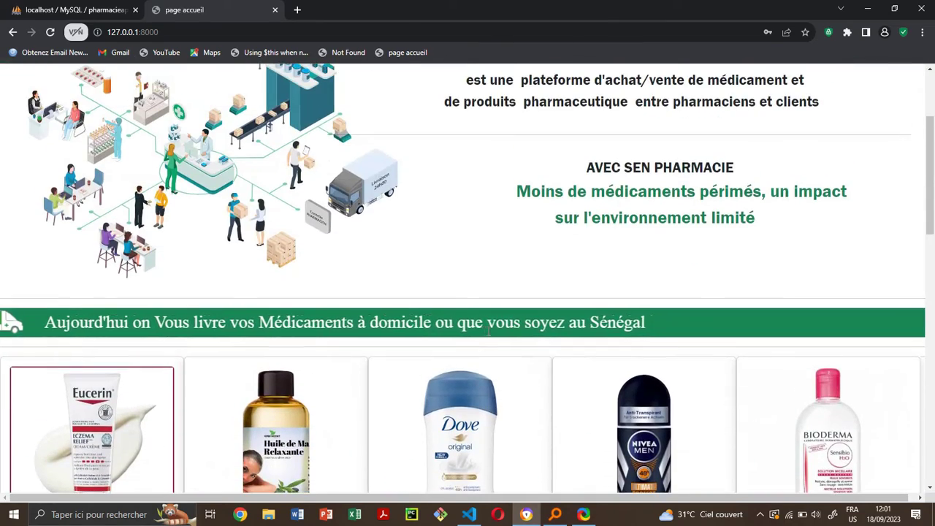
scroll(480, 303, down, 1)
scroll(481, 307, down, 3)
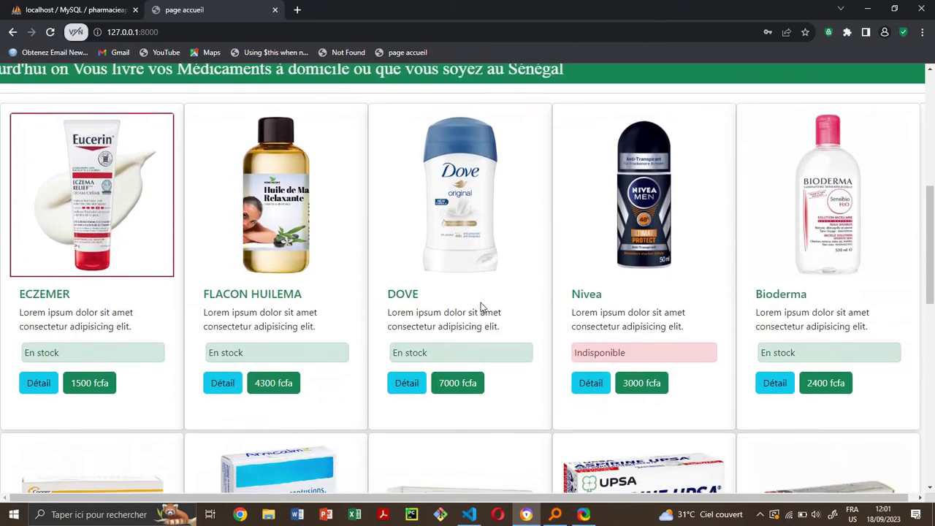
scroll(481, 307, down, 5)
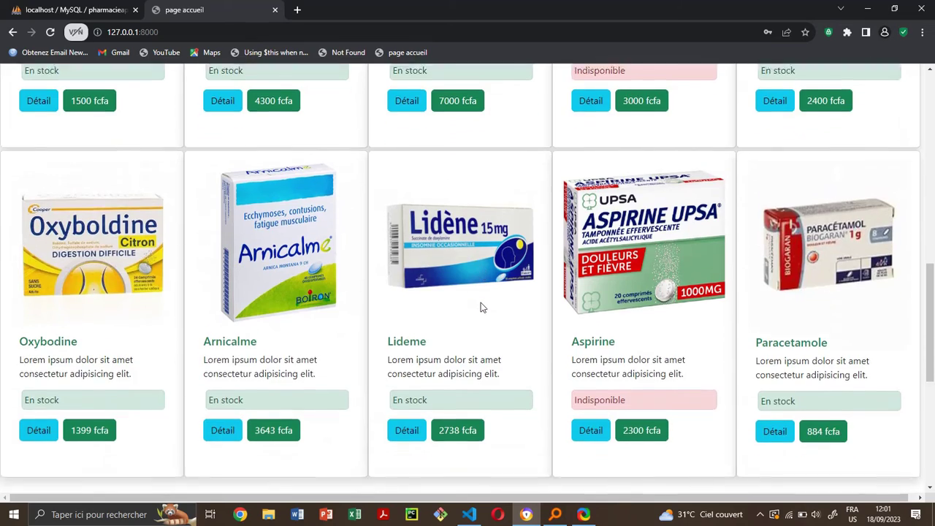
scroll(481, 307, up, 6)
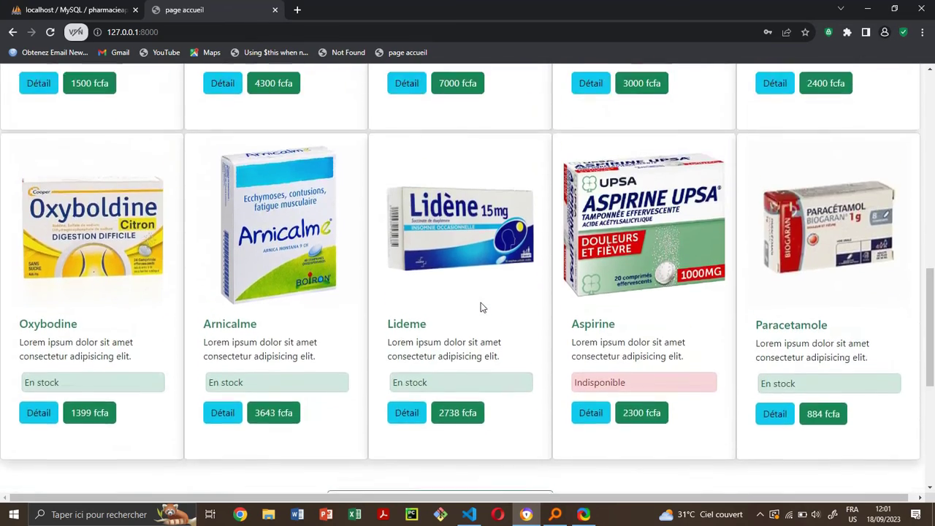
scroll(481, 307, up, 5)
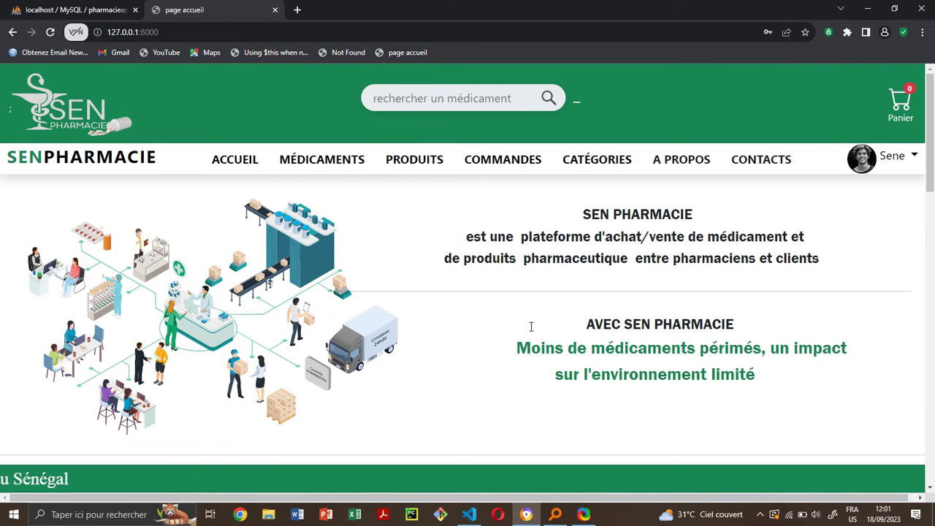
click(288, 167)
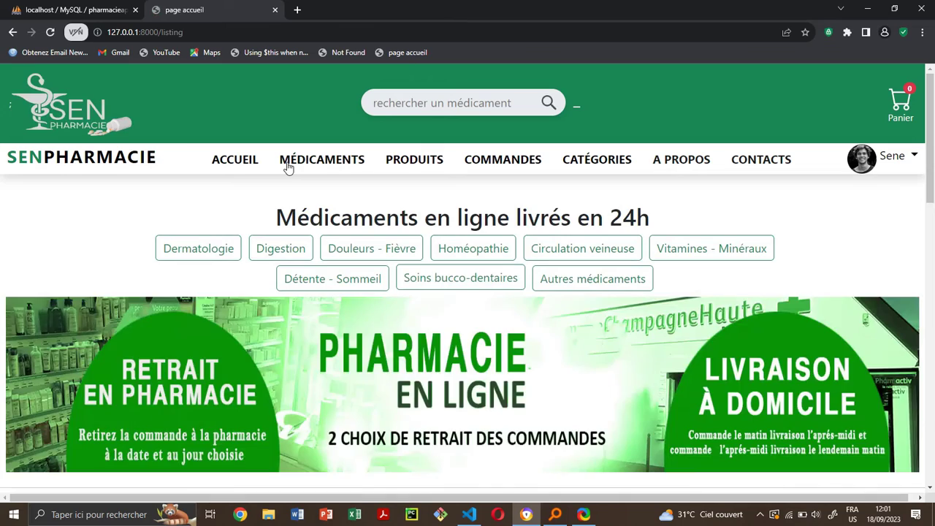
- Scroll through the medicine cards with their fcfa prices and stock statuses, including Aspirine marked Indisponible
scroll(328, 256, down, 2)
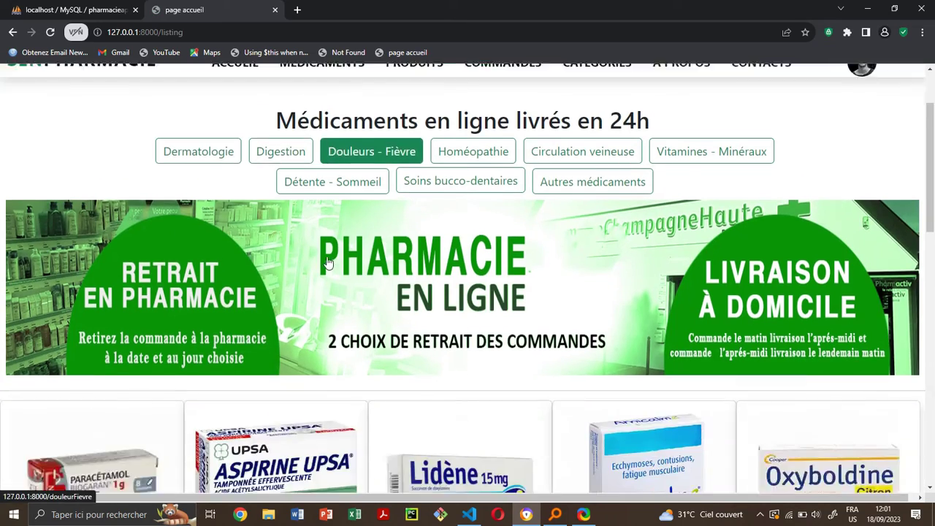
scroll(328, 263, down, 5)
scroll(328, 263, up, 6)
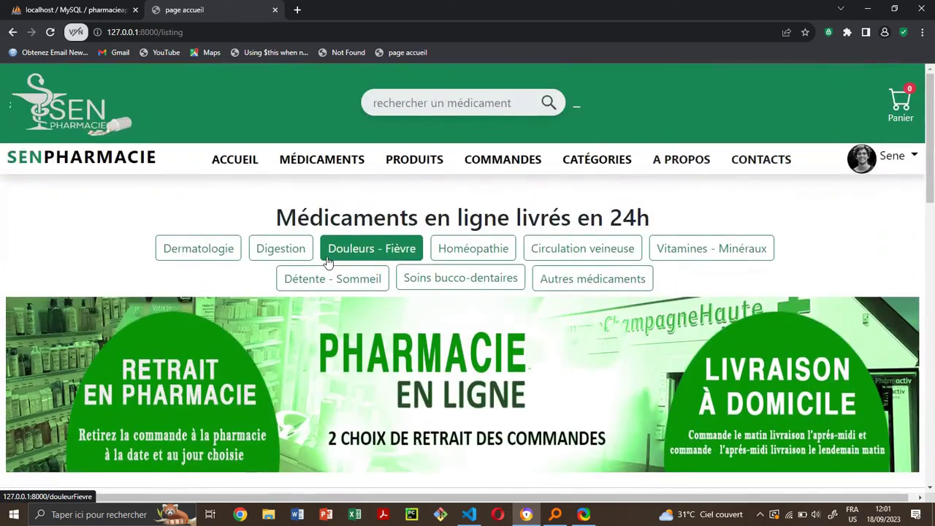
scroll(329, 263, down, 6)
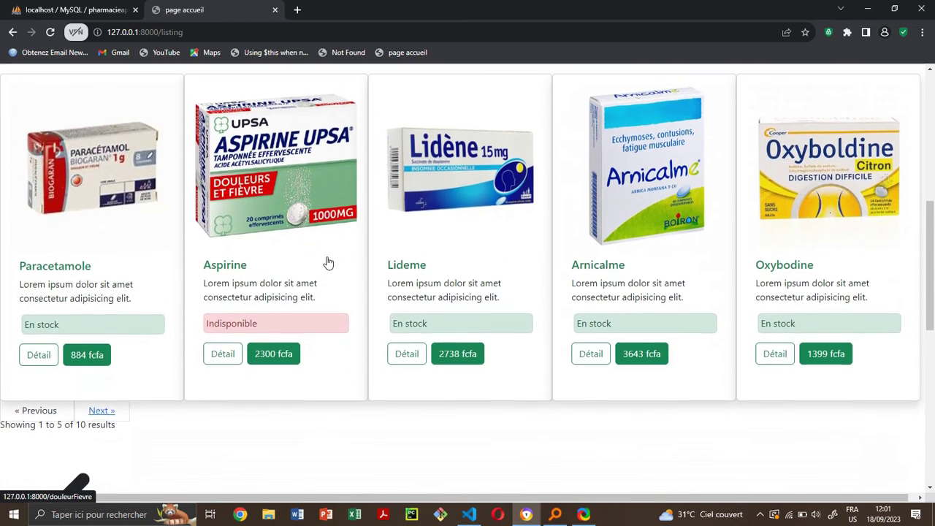
scroll(176, 426, down, 2)
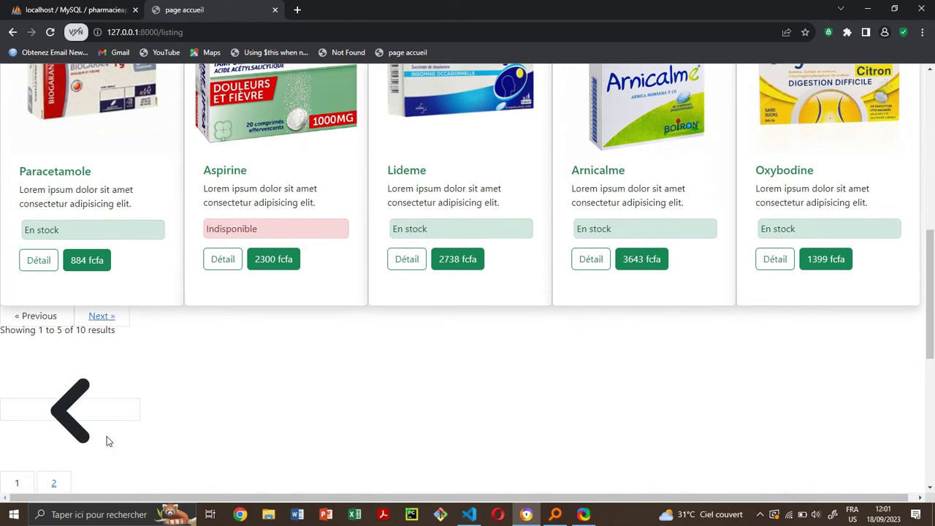
scroll(124, 376, up, 1)
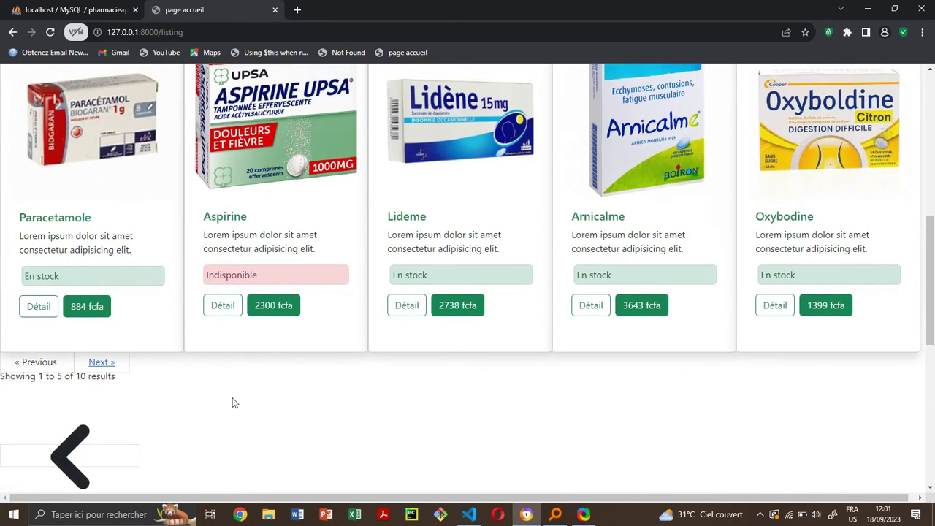
scroll(236, 398, up, 2)
scroll(238, 386, up, 1)
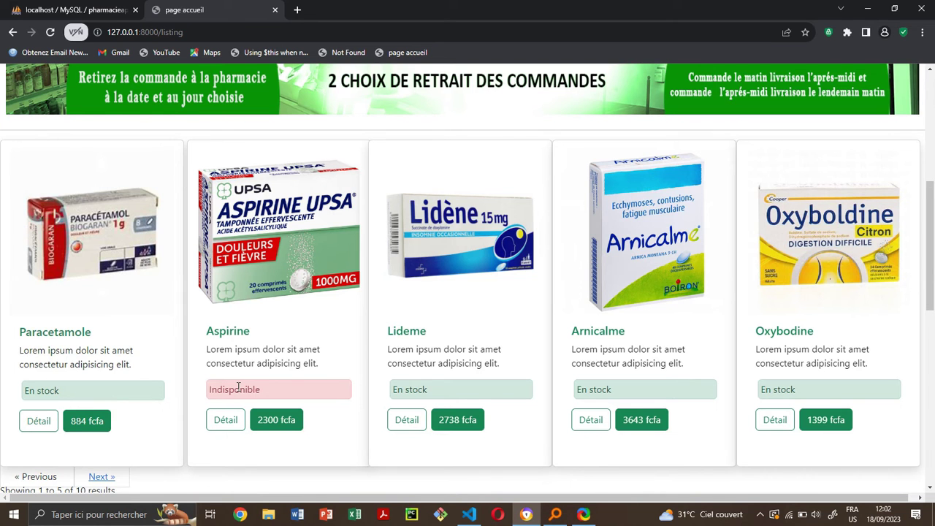
scroll(238, 388, up, 4)
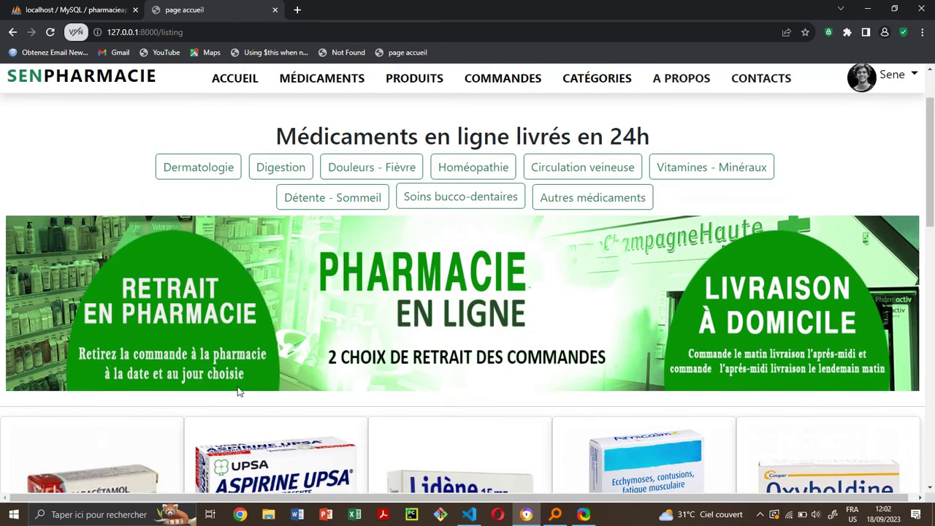
scroll(238, 391, up, 2)
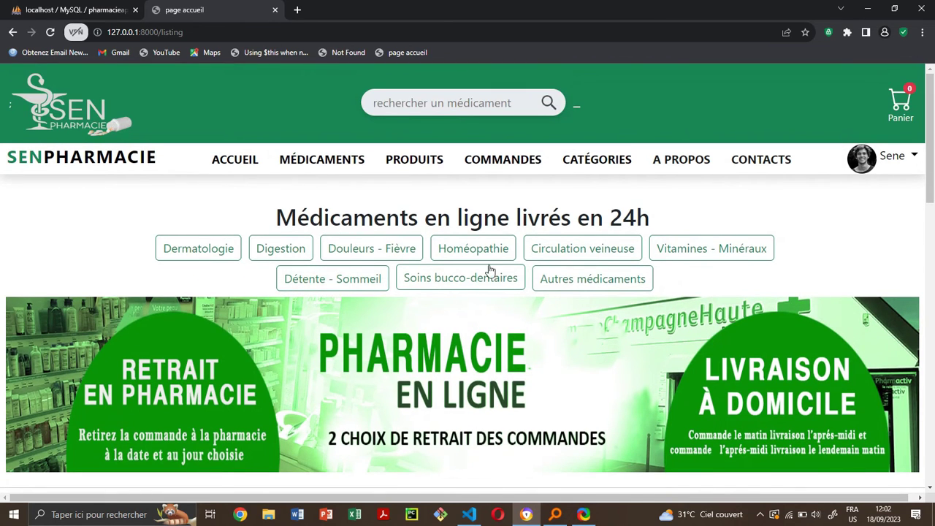
- Browse the PRODUITS product cards, then go to the 'Vos commandes' orders page
click(402, 157)
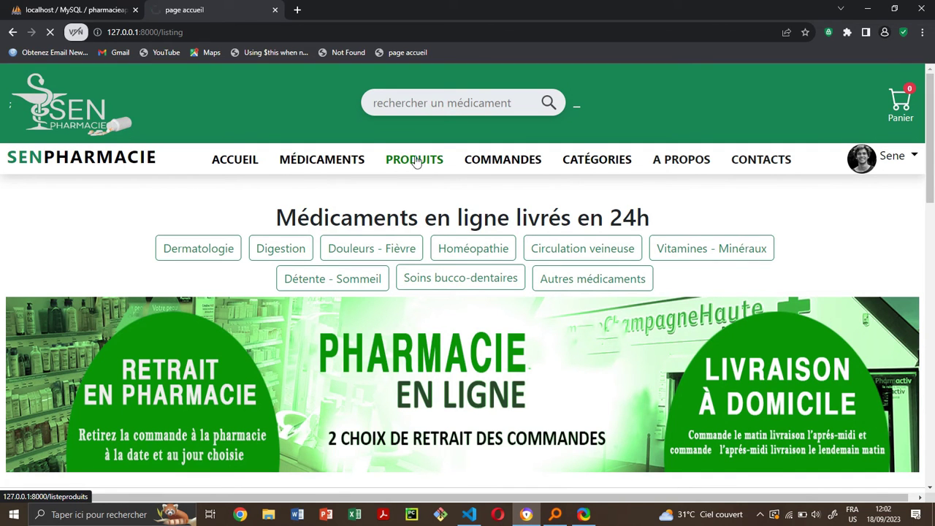
scroll(489, 269, down, 5)
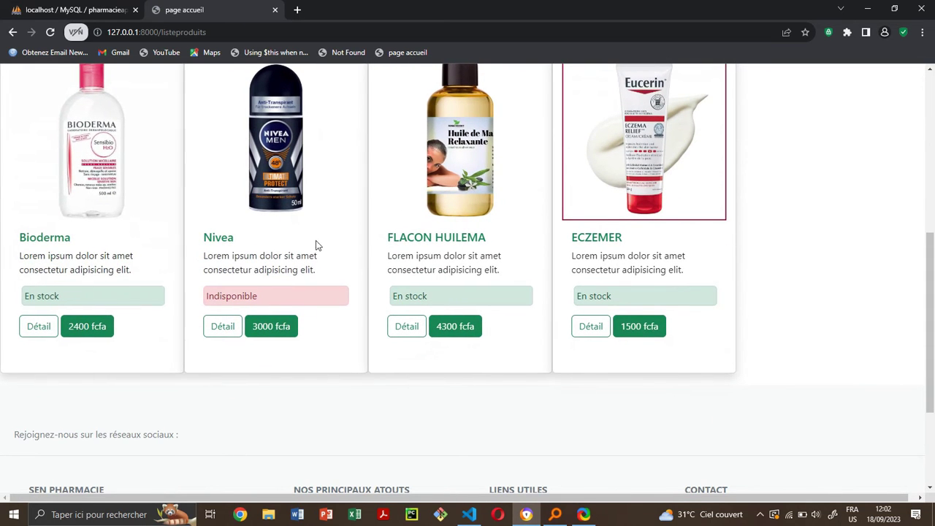
scroll(421, 268, up, 2)
scroll(421, 269, up, 4)
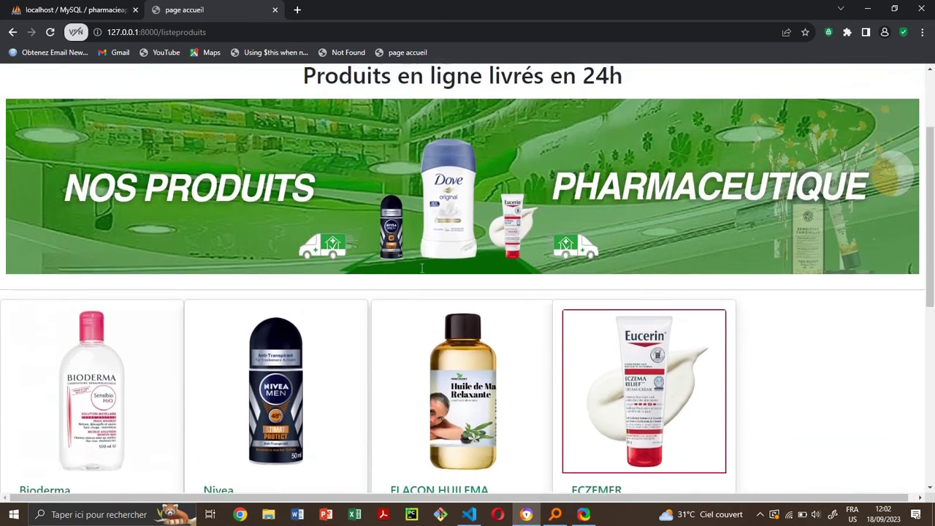
click(492, 167)
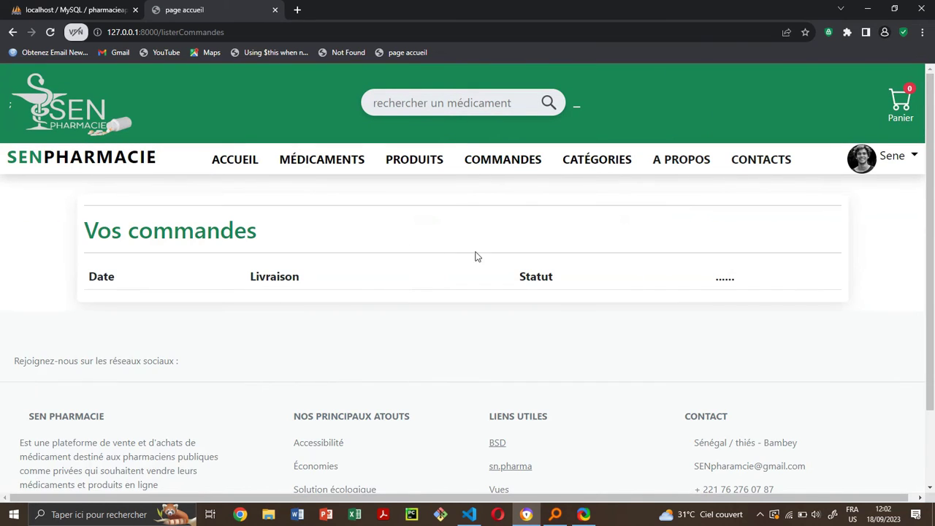
- Show the category list, then return to the MÉDICAMENTS catalogue
click(614, 164)
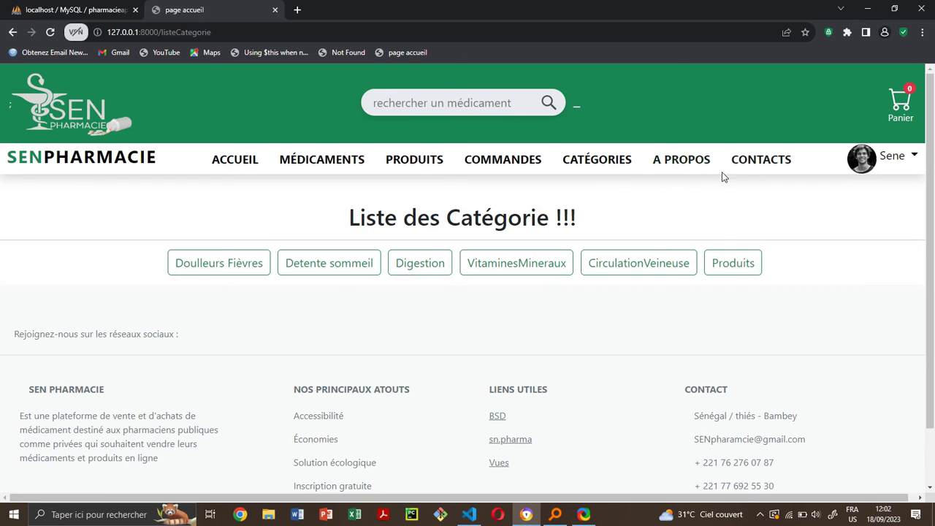
click(304, 168)
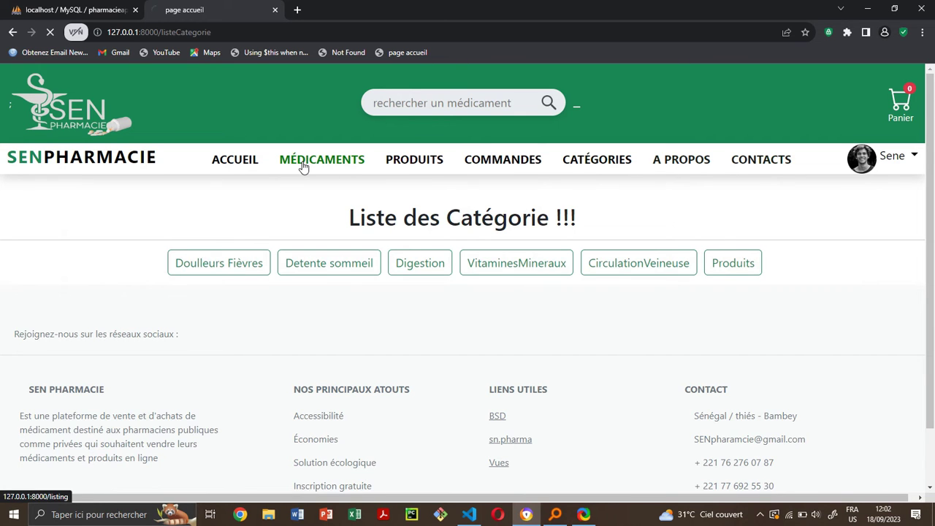
- Open Lideme and try adding 16 to the cart, which is refused as unavailable
scroll(324, 301, down, 4)
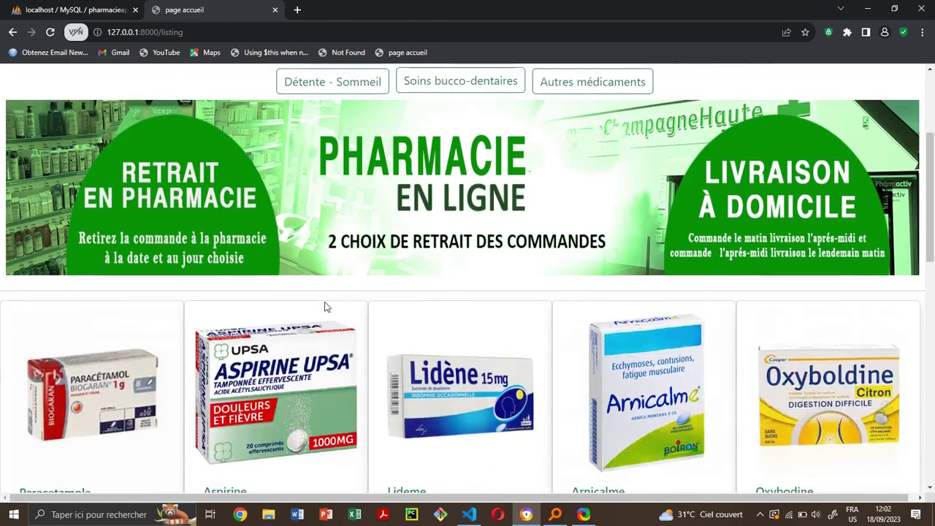
scroll(326, 306, down, 2)
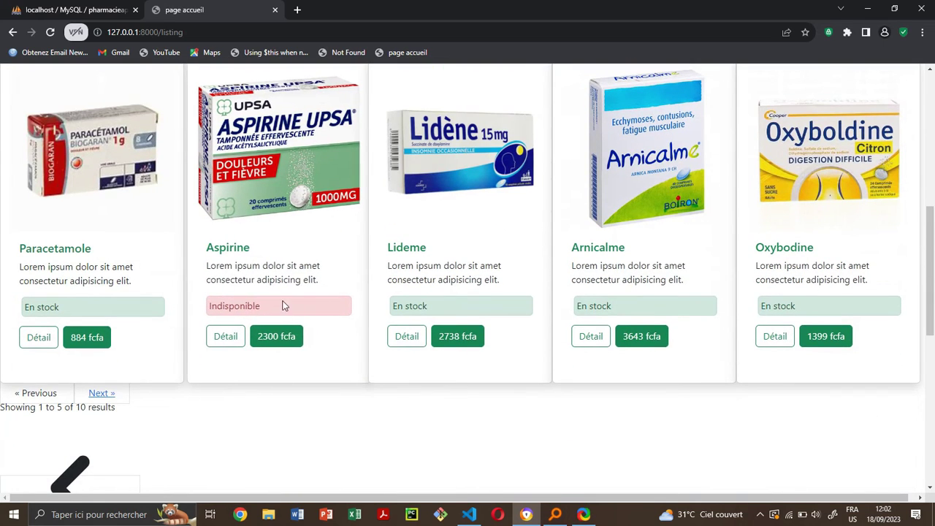
click(424, 249)
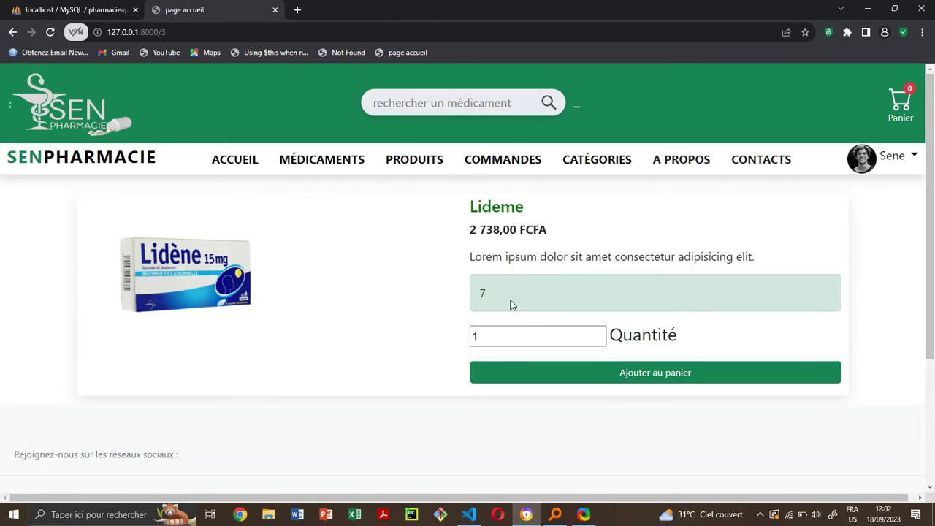
click(482, 337)
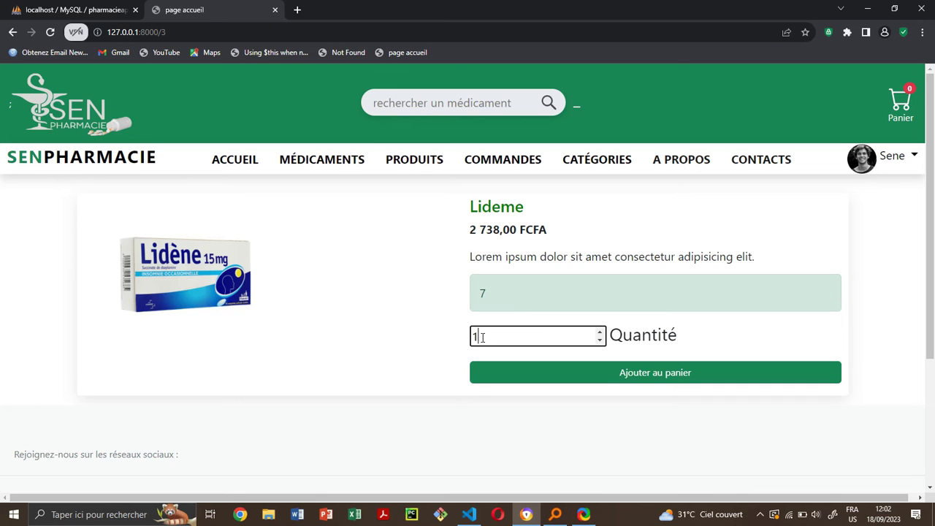
text(6)
click(642, 382)
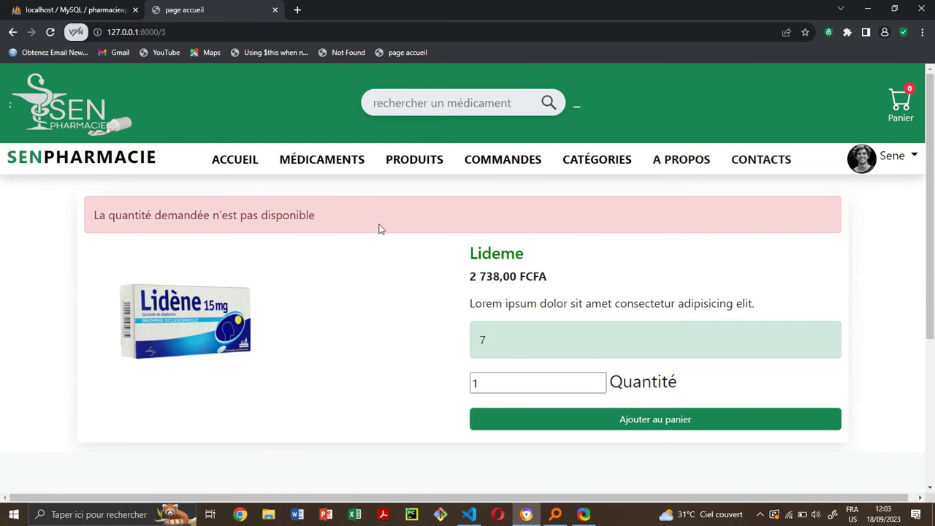
- Add one box of Lideme to the cart and review the cart contents
click(486, 383)
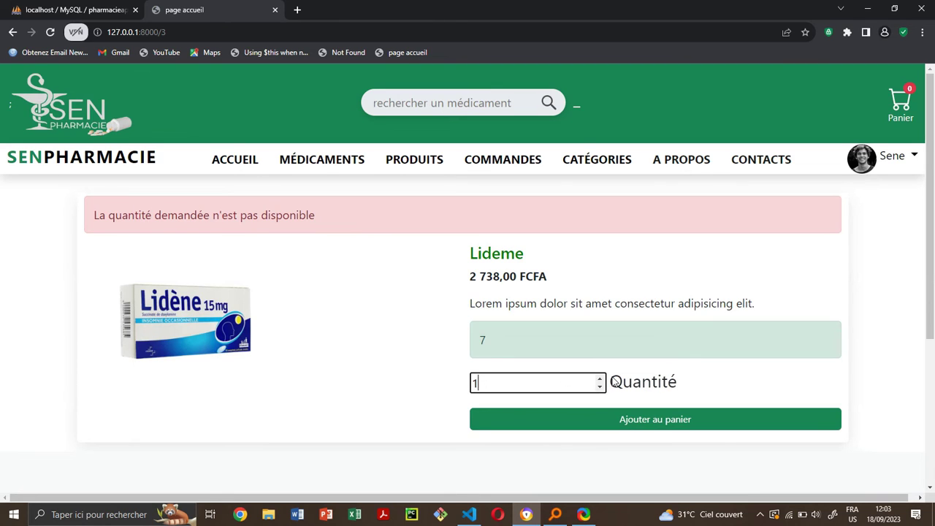
click(600, 380)
click(638, 418)
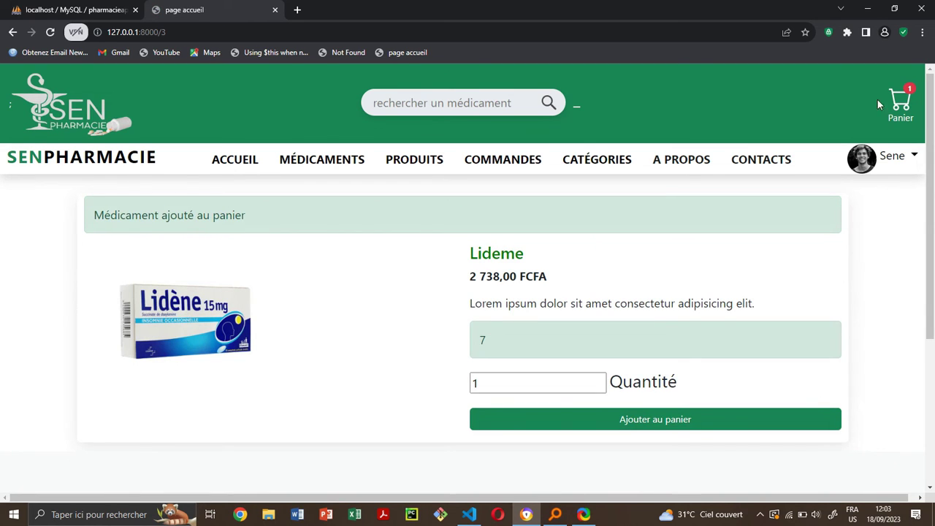
click(906, 124)
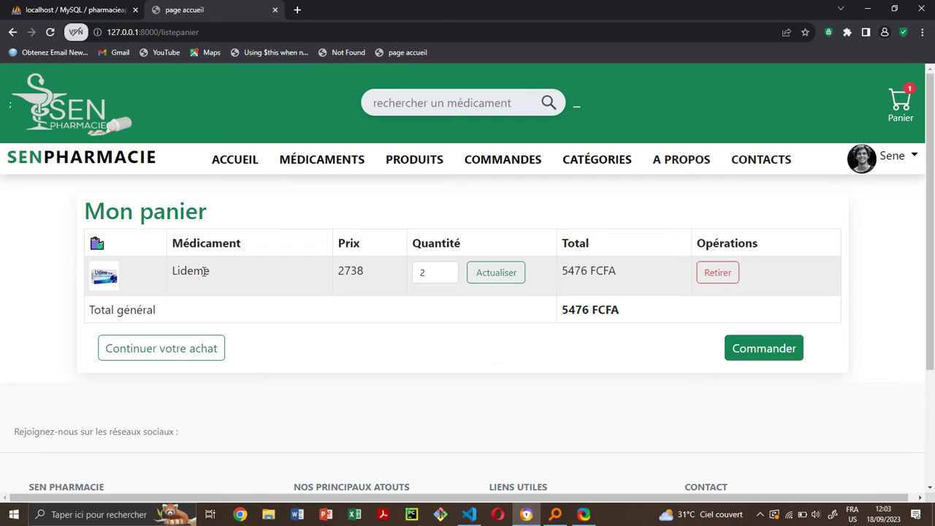
- Update the Lideme quantity to 3 (8214 FCFA total) and proceed to checkout
click(450, 277)
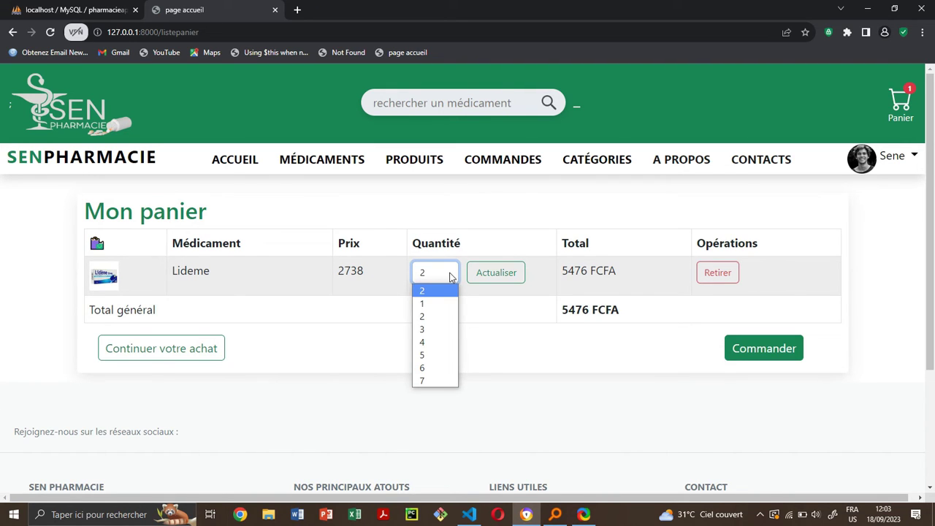
click(447, 328)
click(497, 278)
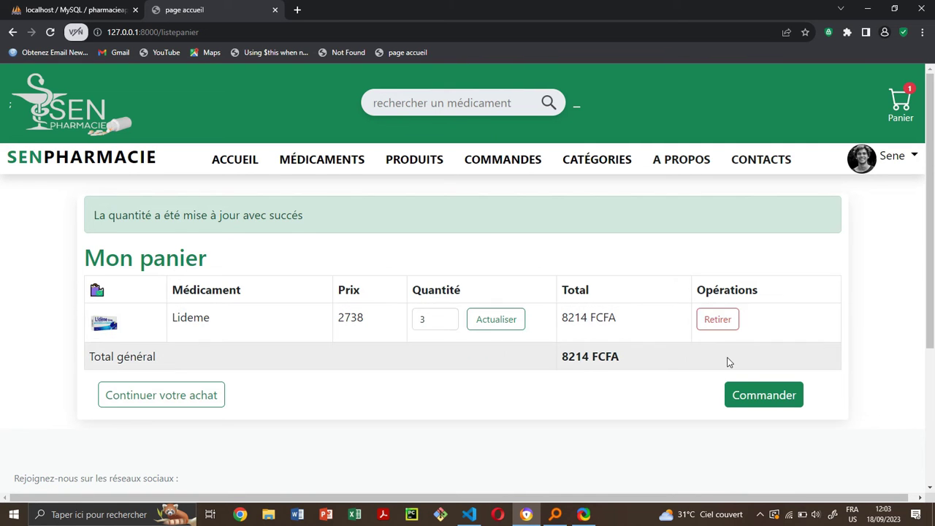
click(766, 395)
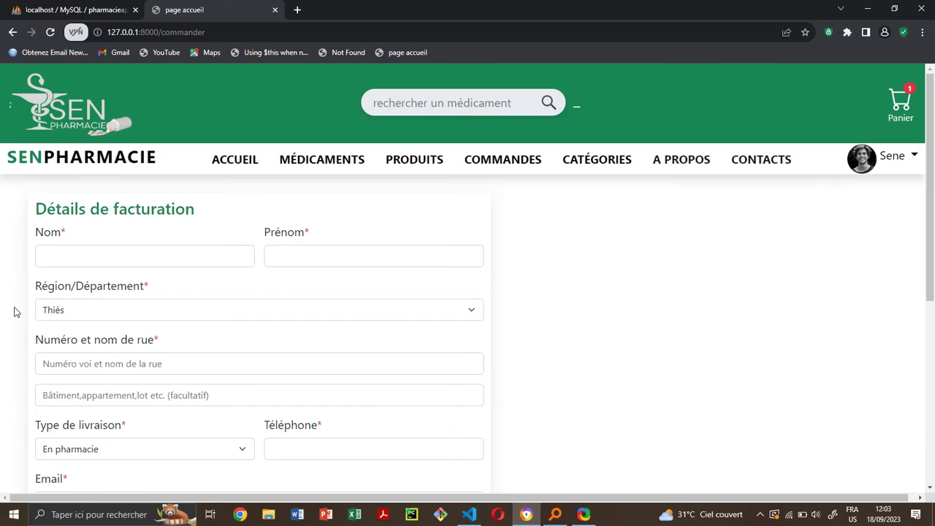
- Enter the customer's last name, first name and street address in the billing form
click(88, 260)
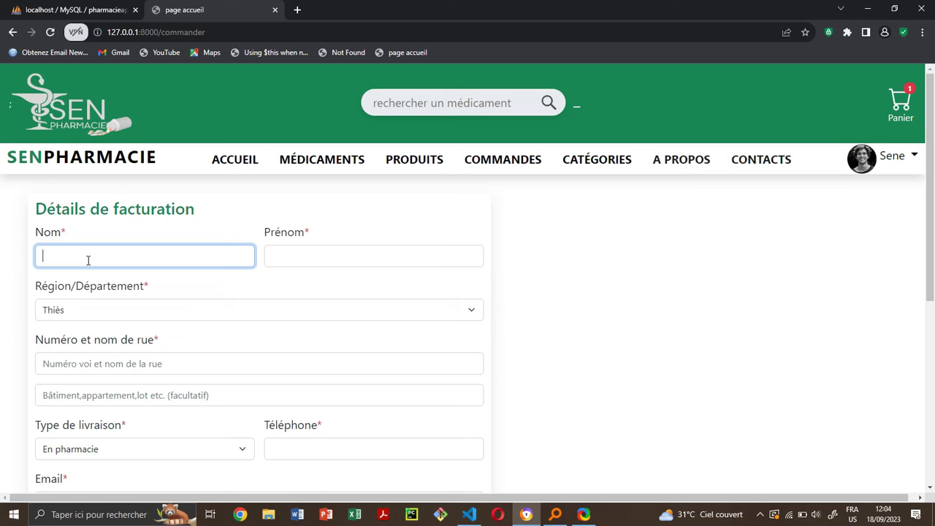
click(356, 257)
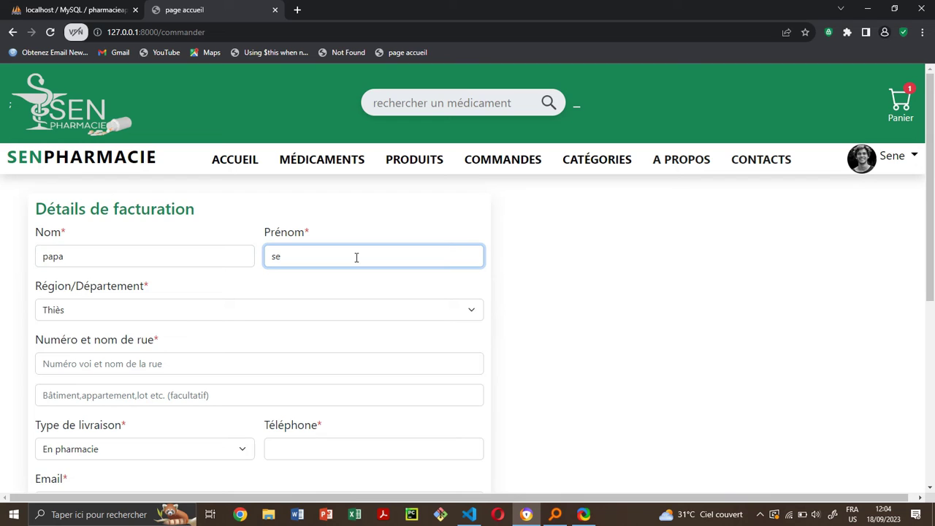
click(188, 371)
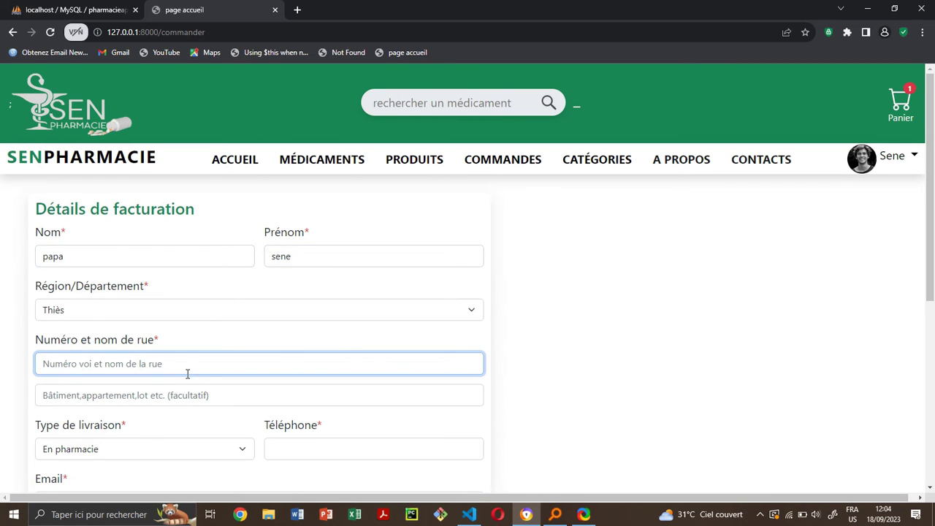
scroll(187, 374, down, 1)
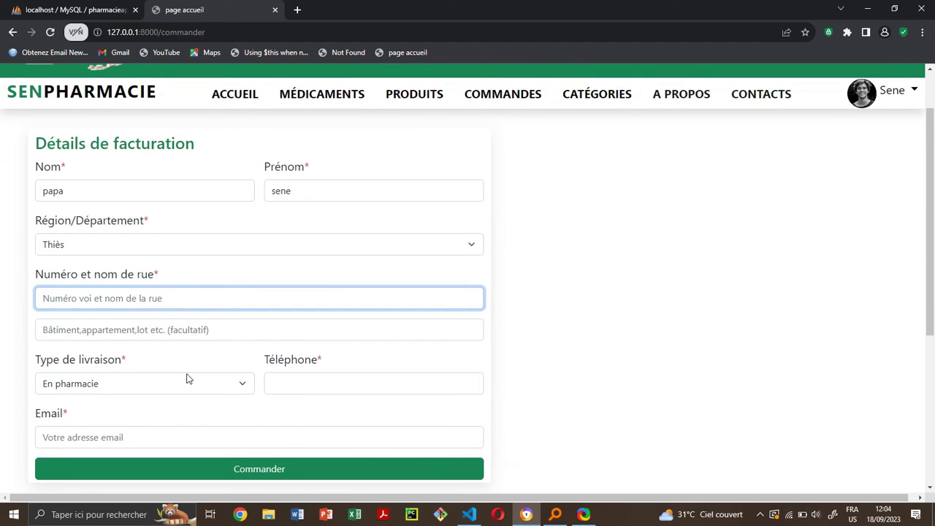
text(rue3)
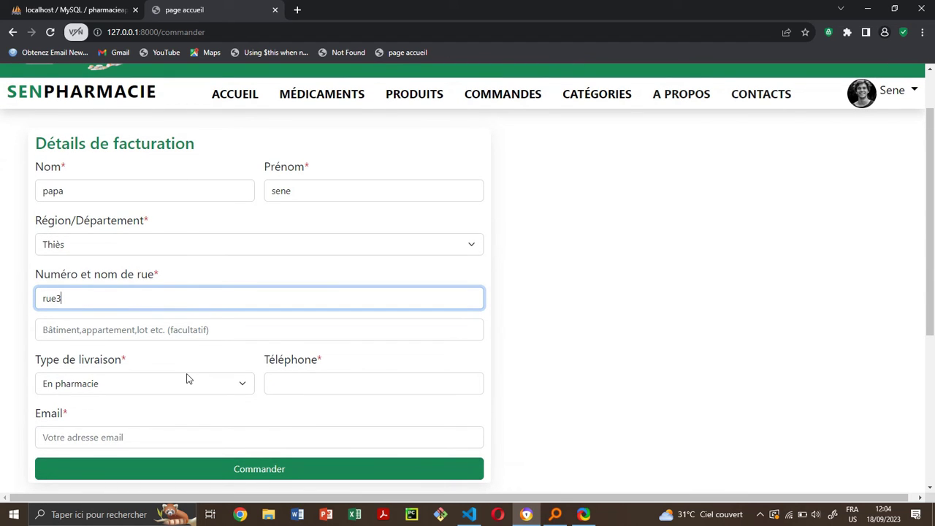
key(BackSpace)
text(23)
- Keep delivery type 'En pharmacie' and enter the customer's phone number and e-mail
click(211, 334)
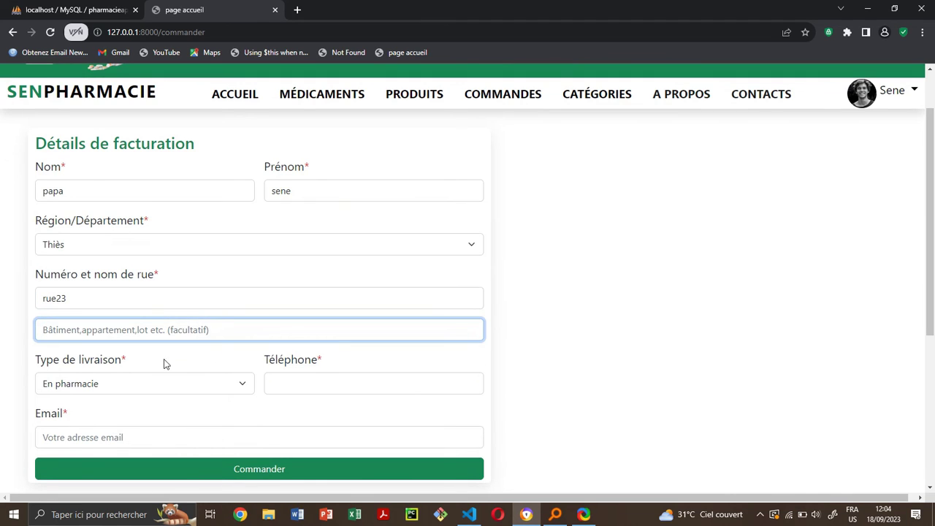
click(197, 384)
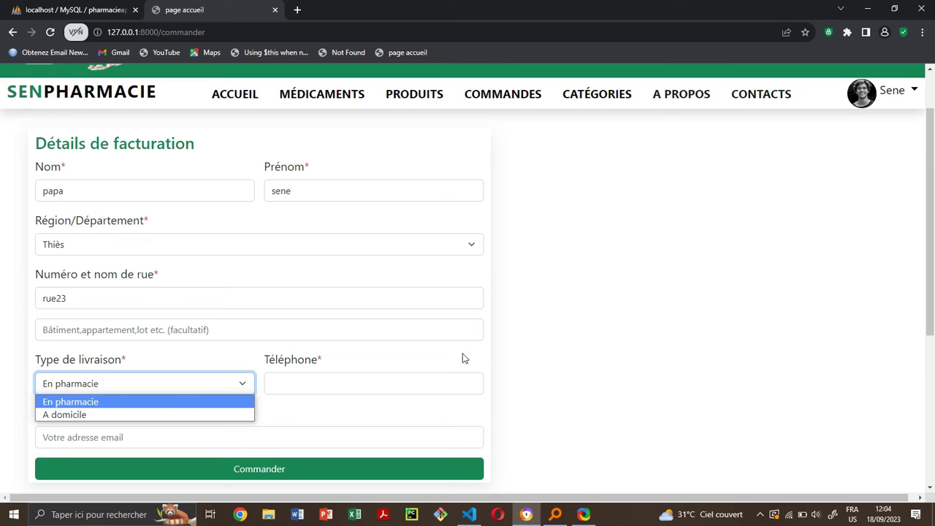
click(422, 384)
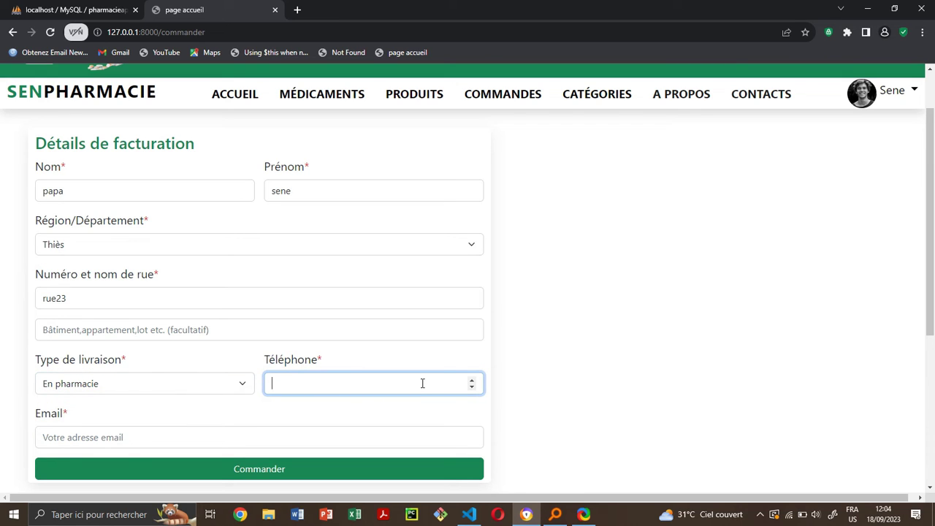
scroll(355, 408, down, 1)
click(300, 380)
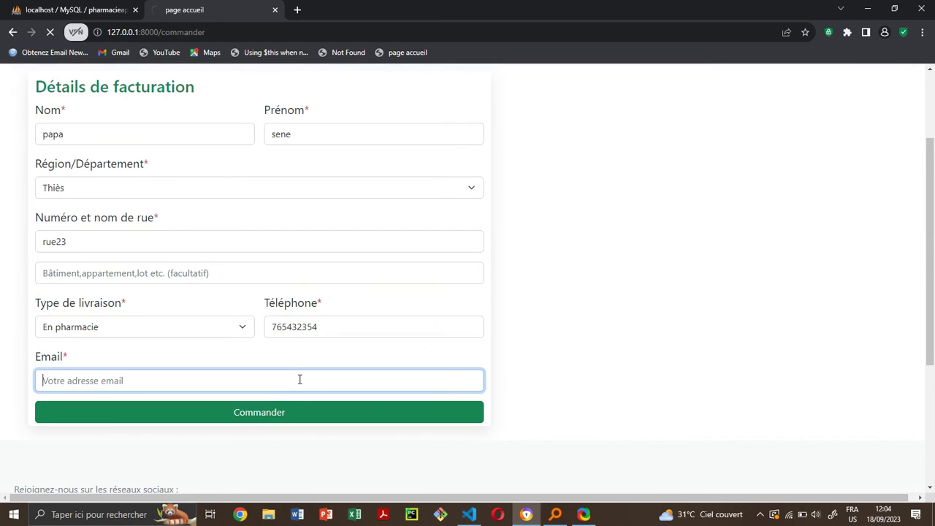
text(pa)
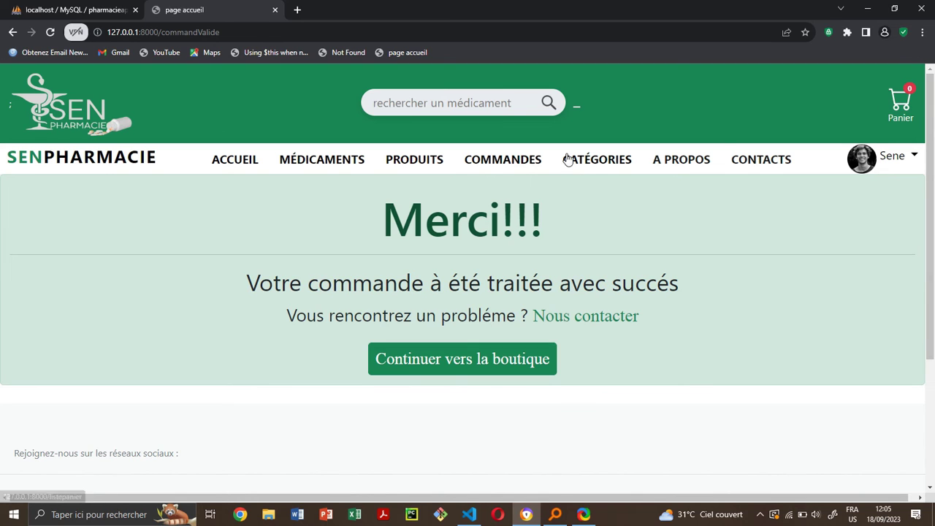
- Open the new order's details from COMMANDES: 3 Lideme at 2738, total 8214 FCFA
click(504, 162)
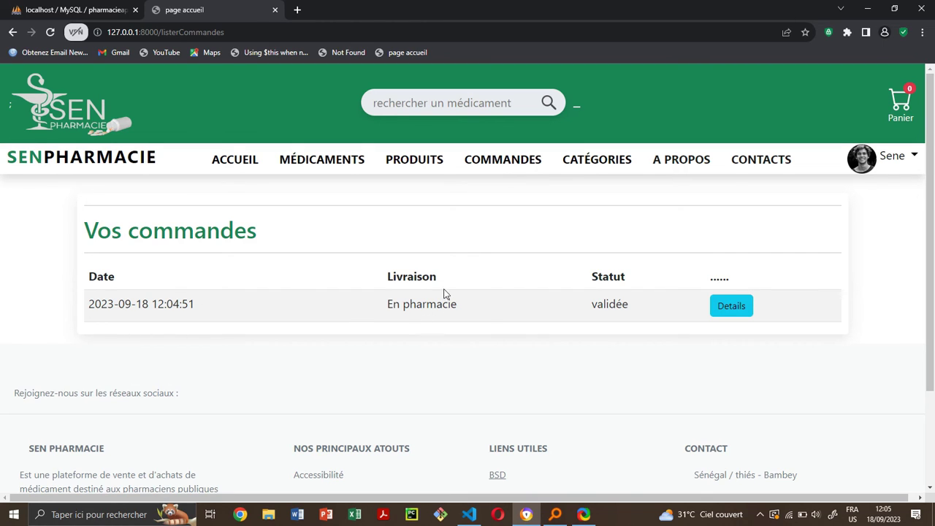
click(744, 307)
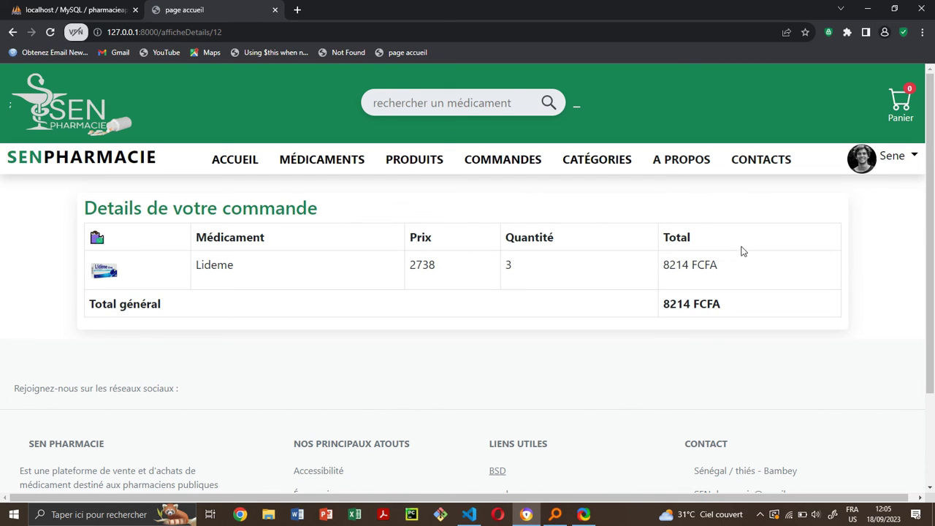
click(915, 157)
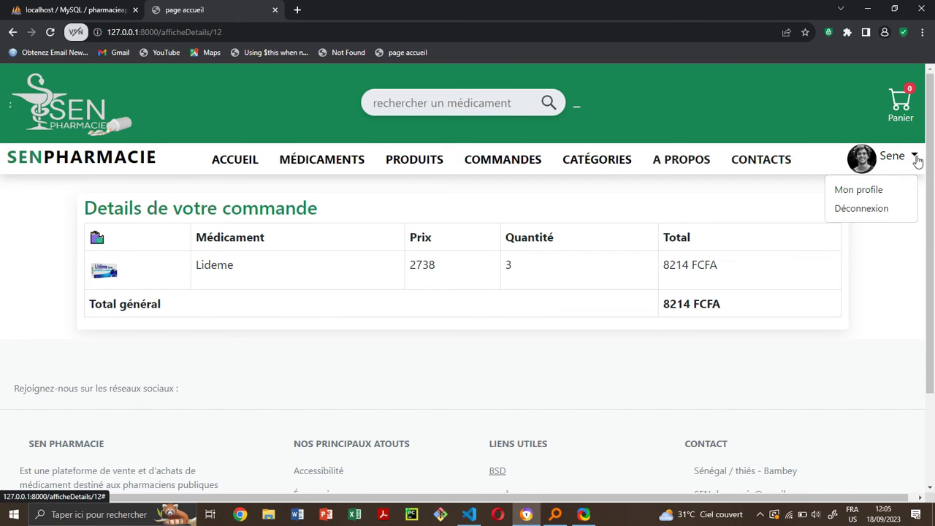
- Sign out of the client account and log in with the administrator's e-mail and password
click(867, 210)
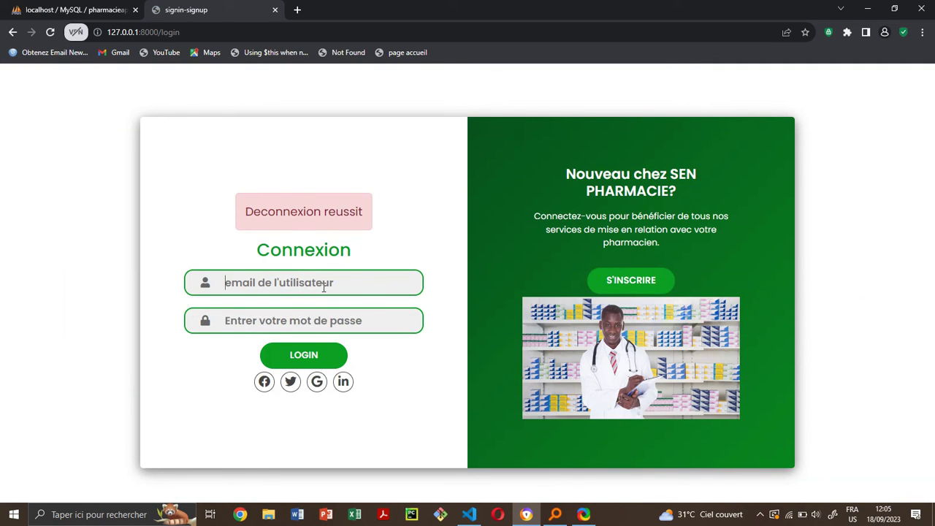
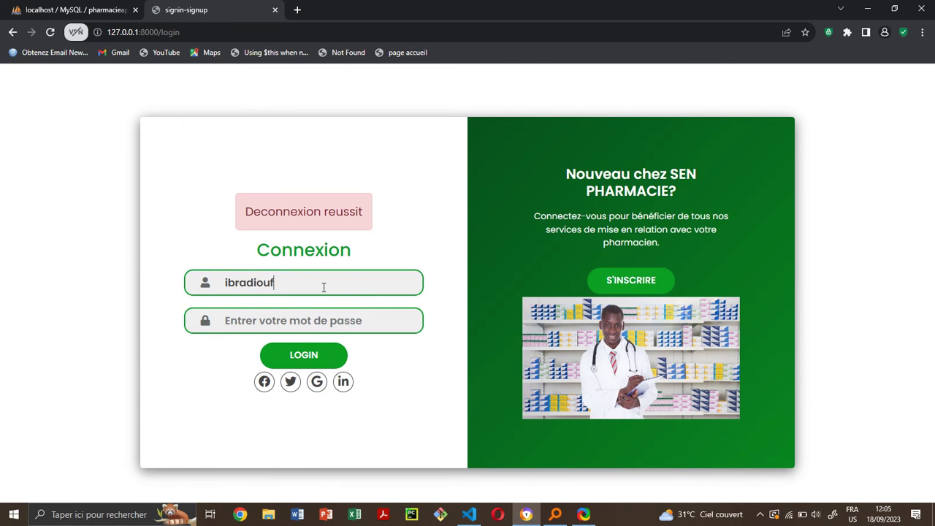
click(309, 323)
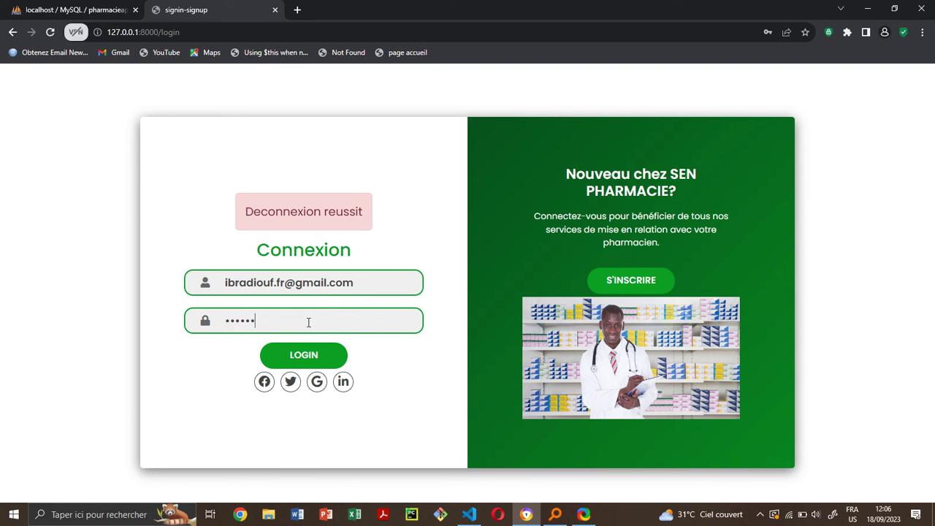
key(Return)
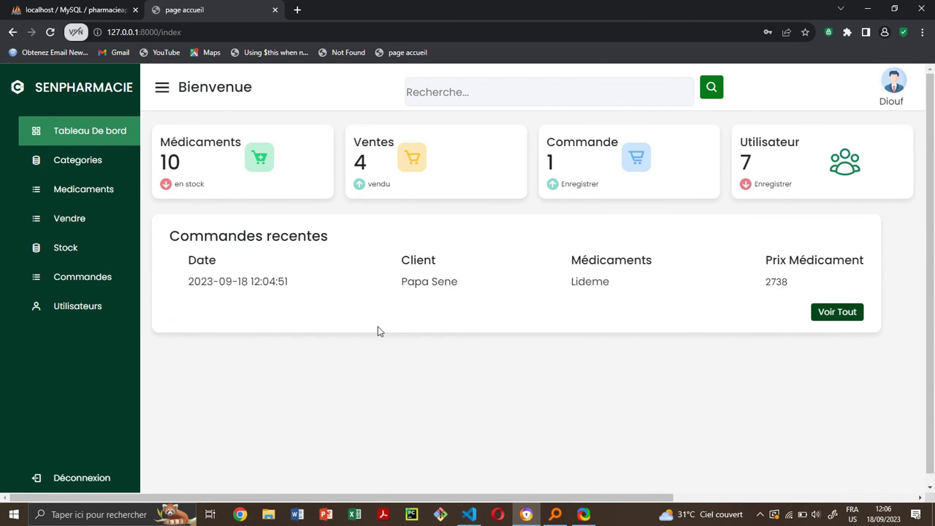
- Highlight the new order's date on the dashboard, then open the admin order list
drag(187, 282, 340, 287)
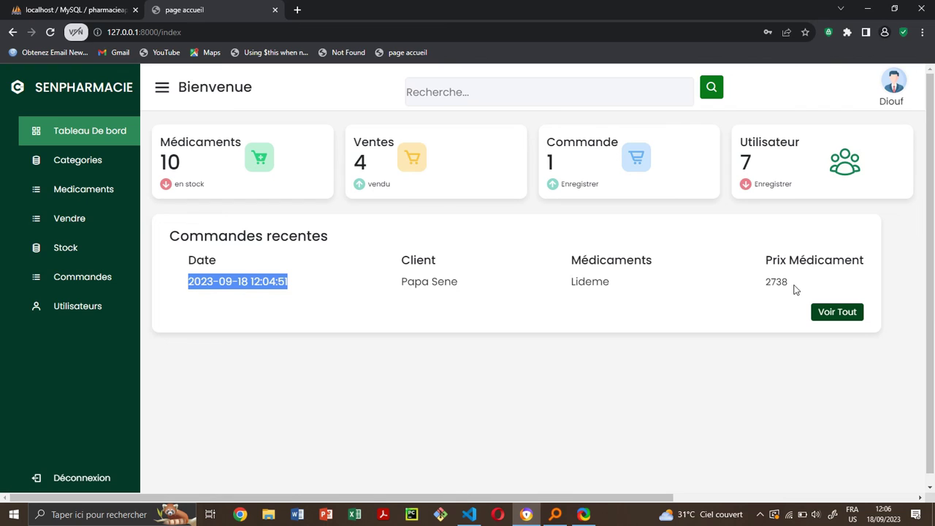
click(84, 286)
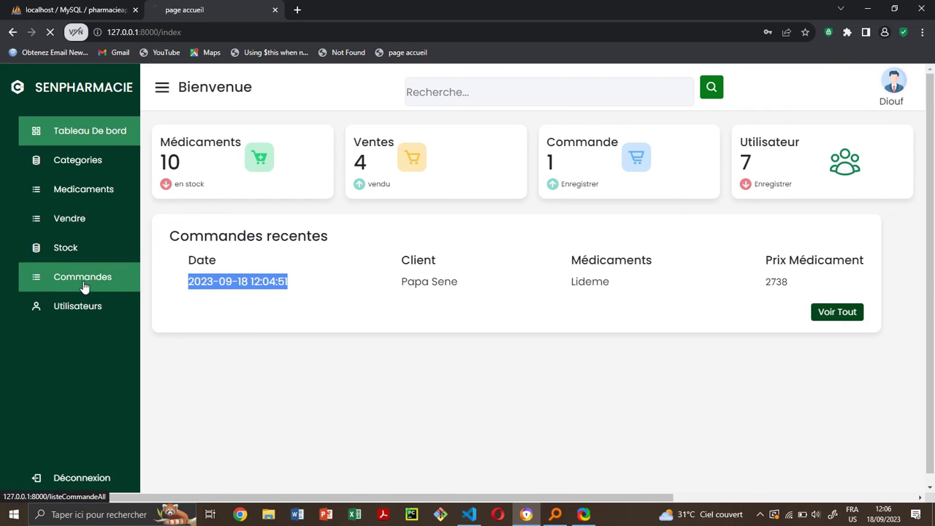